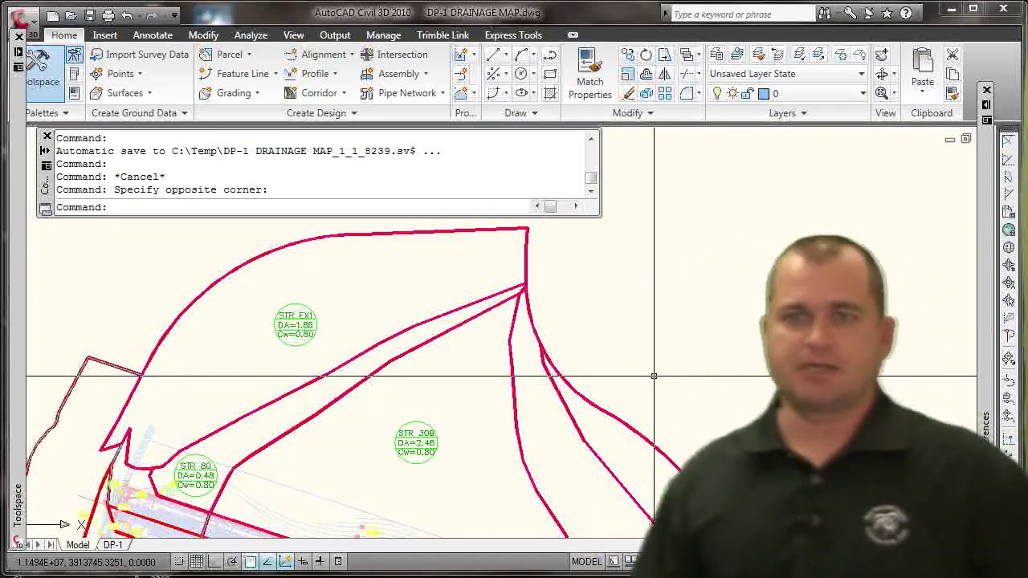
Step: Select two drainage-area boundary polylines, then clear the selection
scroll(344, 457, down, 5)
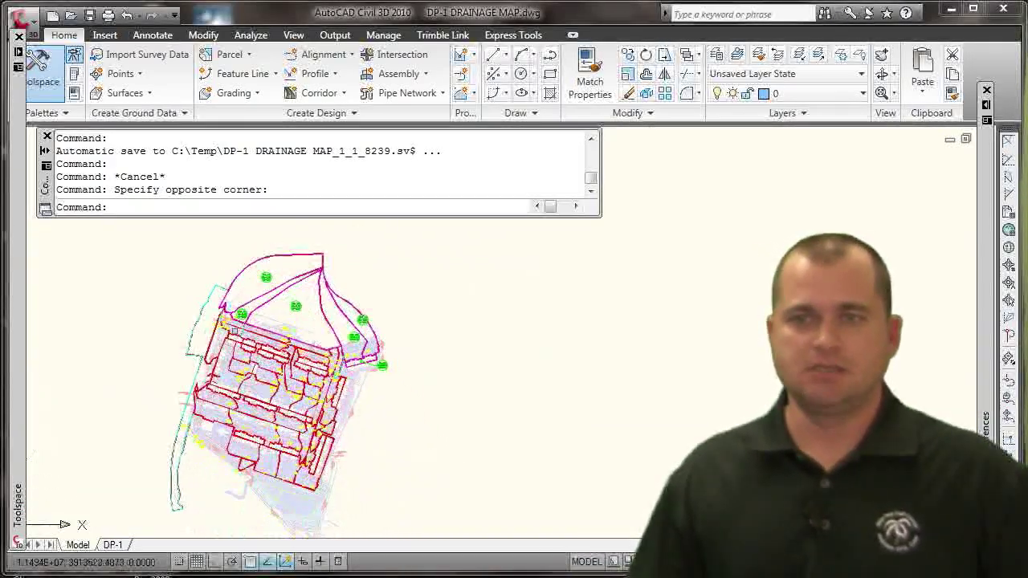
scroll(253, 392, up, 3)
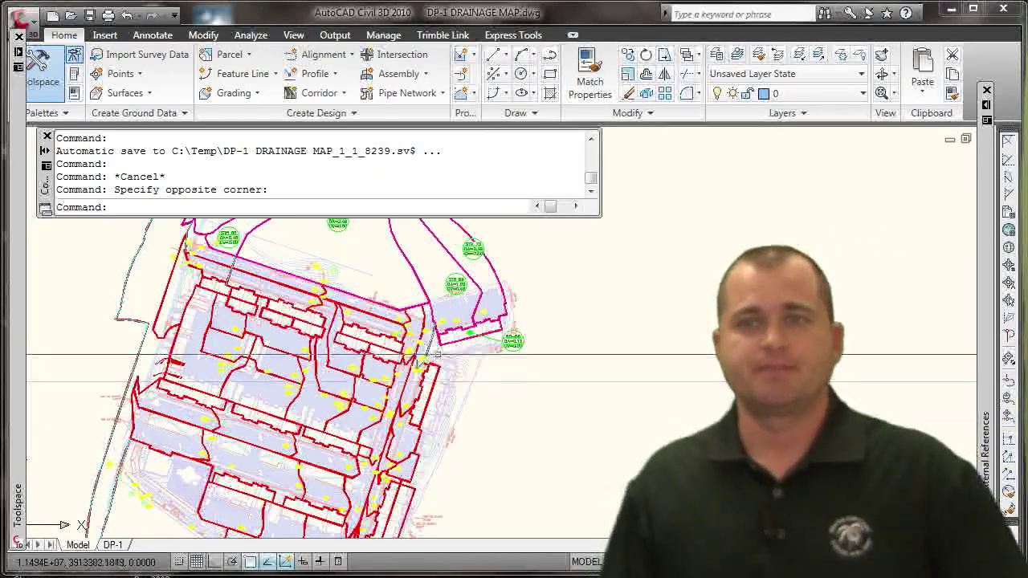
scroll(270, 317, up, 1)
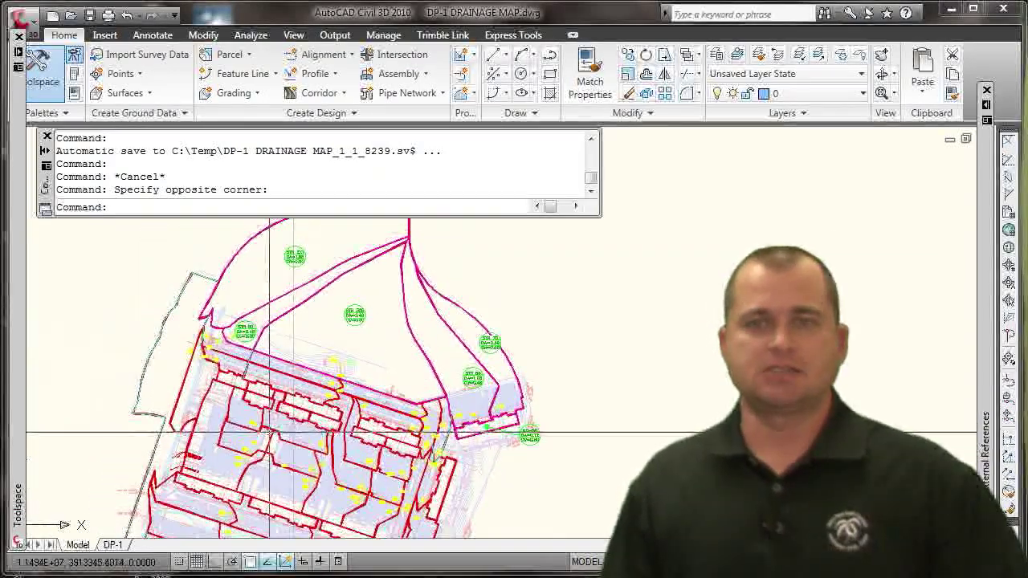
scroll(196, 404, up, 3)
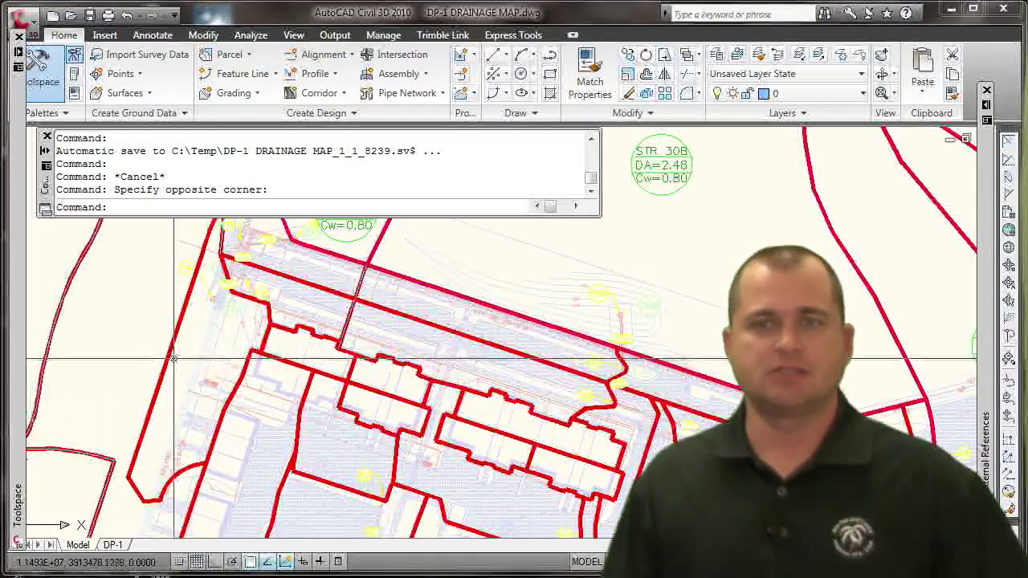
click(154, 375)
middle_drag(155, 375, 178, 405)
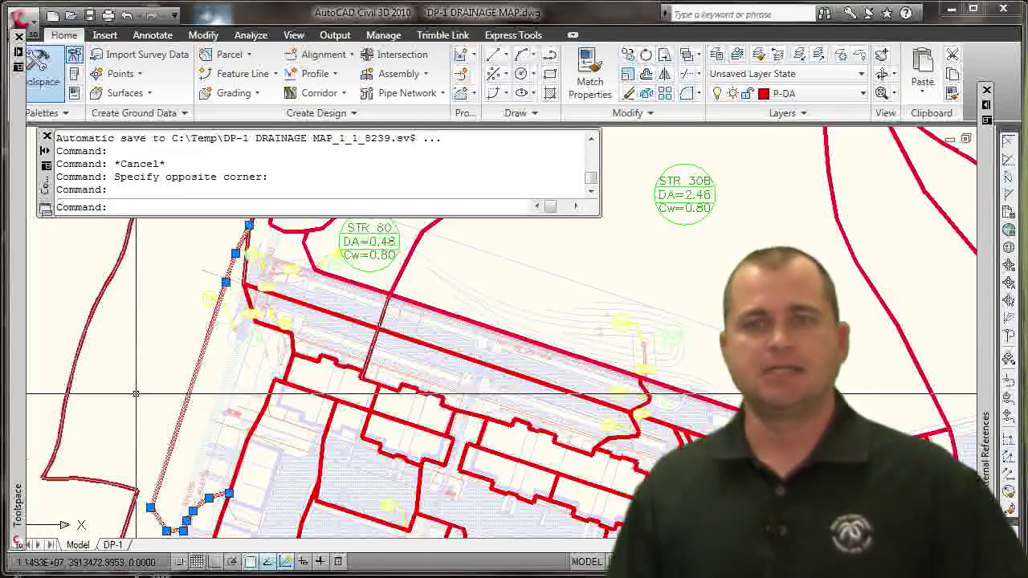
click(249, 435)
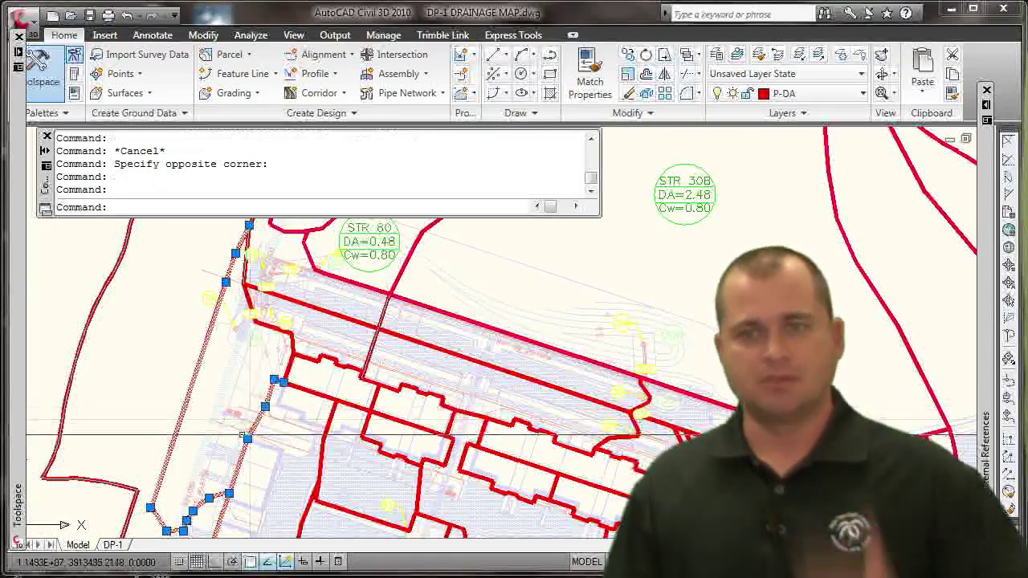
mouse_move(227, 486)
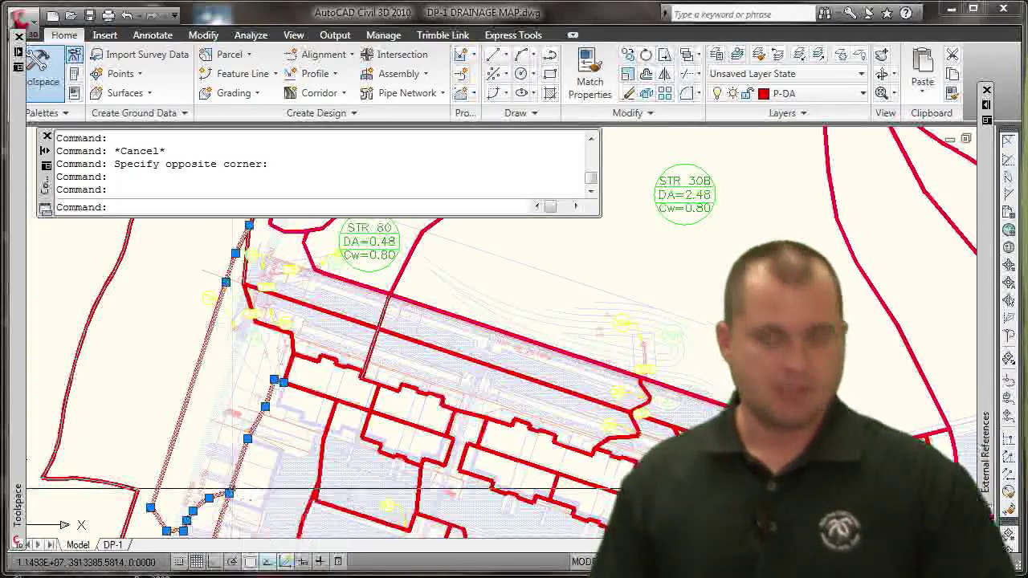
key(Escape)
Step: Select the DA: 5 parcel, a neighbouring parcel and a boundary segment, then deselect them
scroll(483, 253, down, 5)
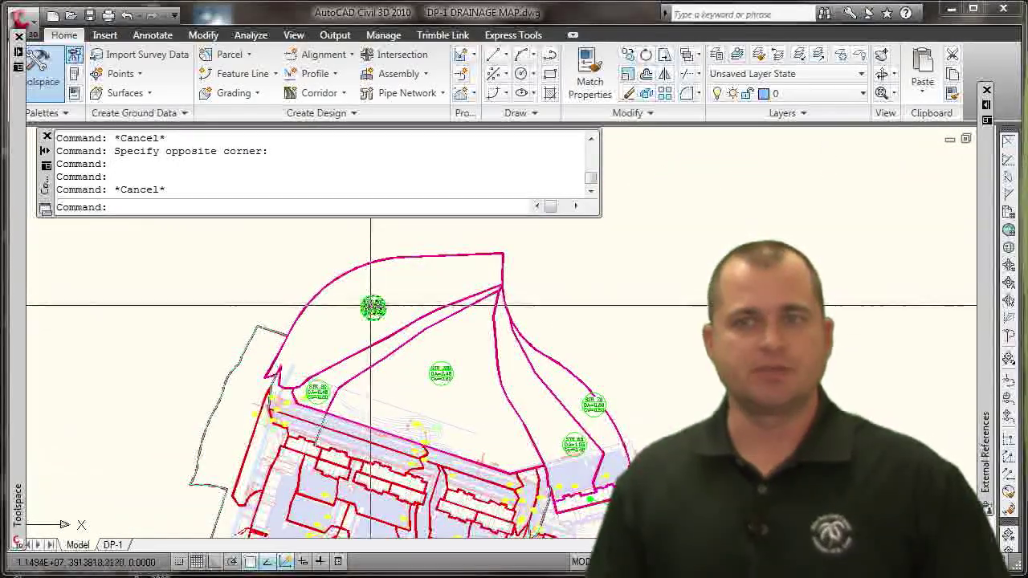
drag(352, 304, 347, 354)
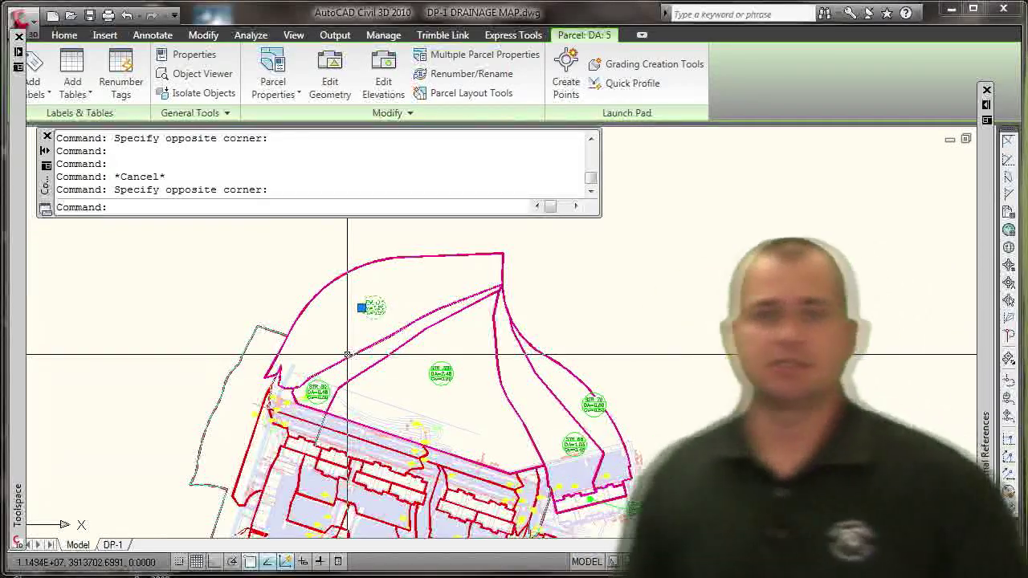
click(309, 396)
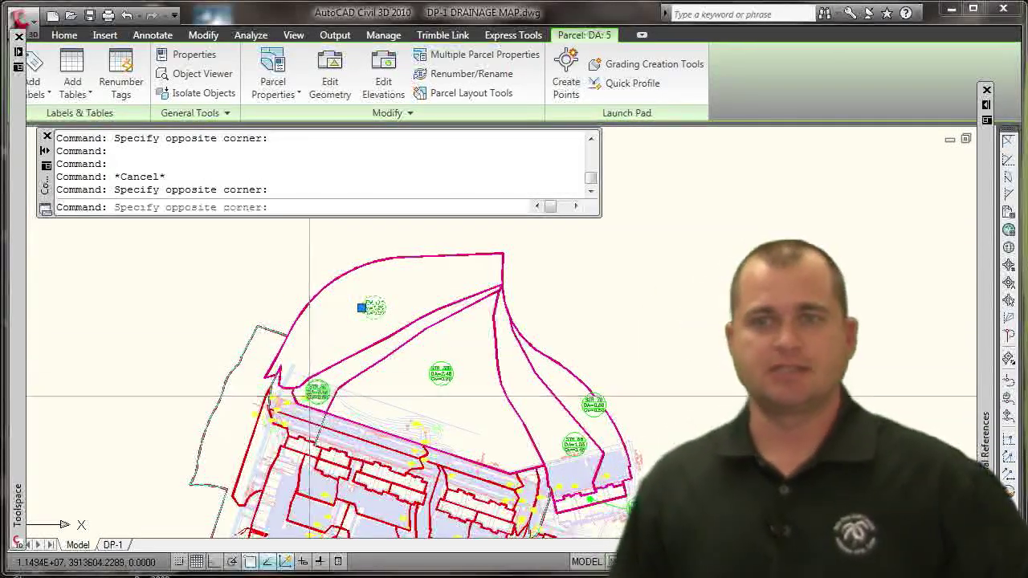
click(308, 396)
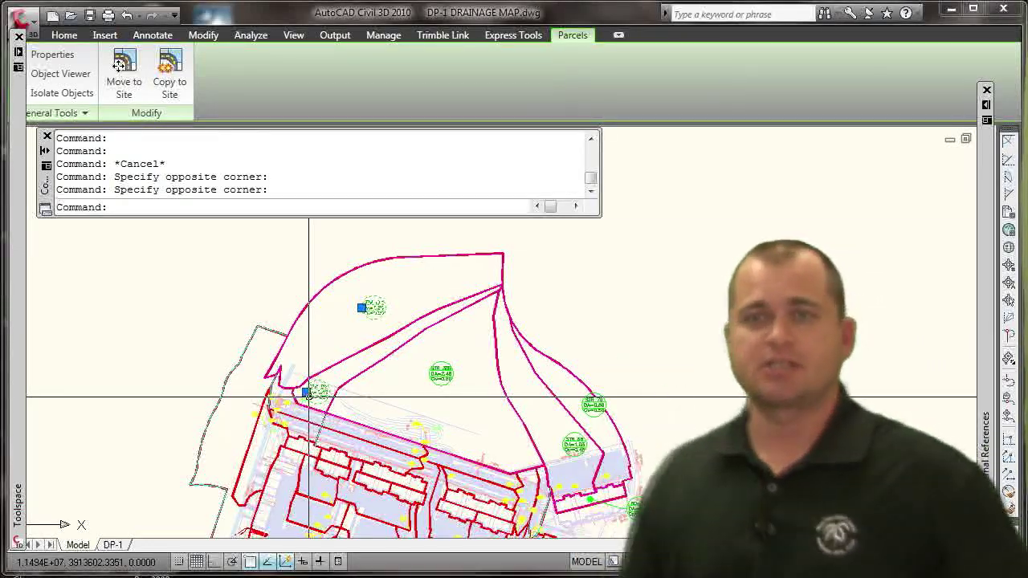
key(Escape)
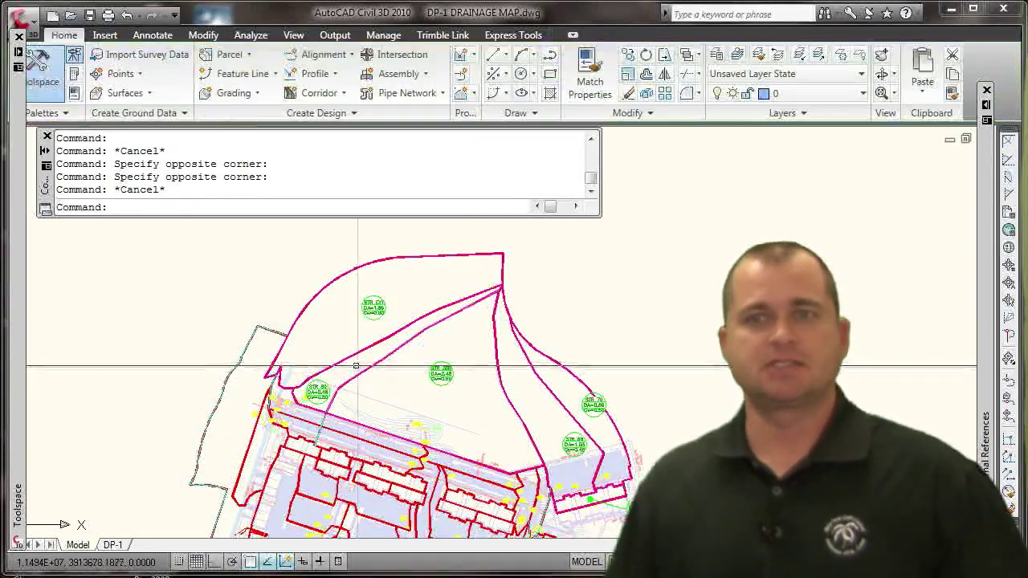
scroll(343, 359, up, 2)
click(341, 366)
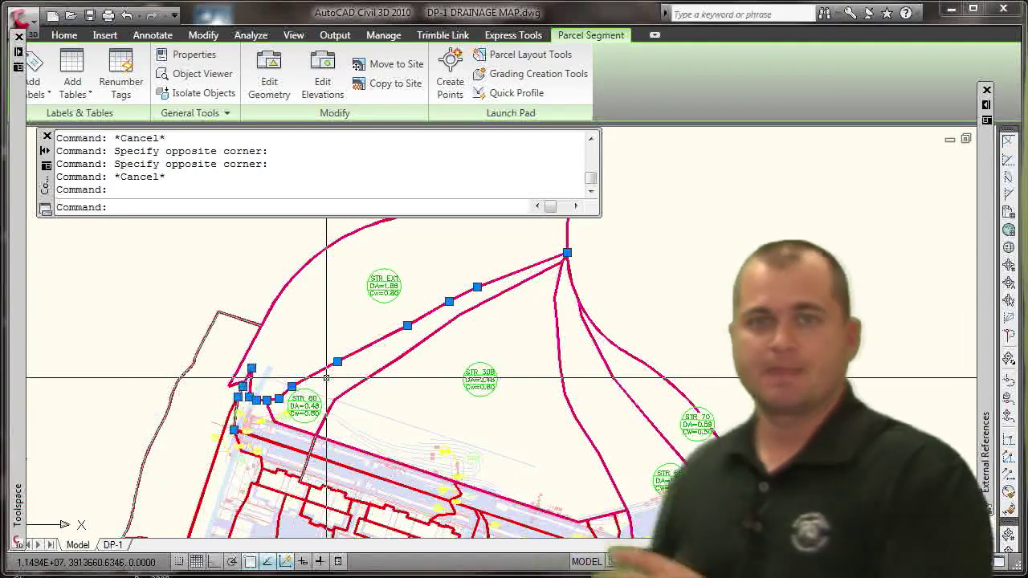
key(Escape)
key(Escape)
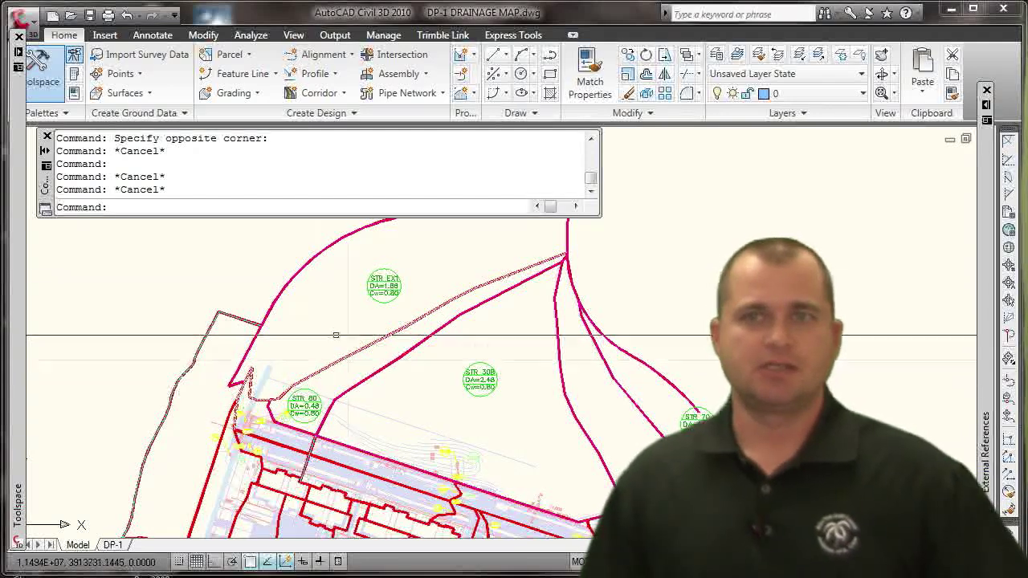
Step: Review the Drainage Areas user-defined property fields in the settings tree, cancelling any new property
click(231, 54)
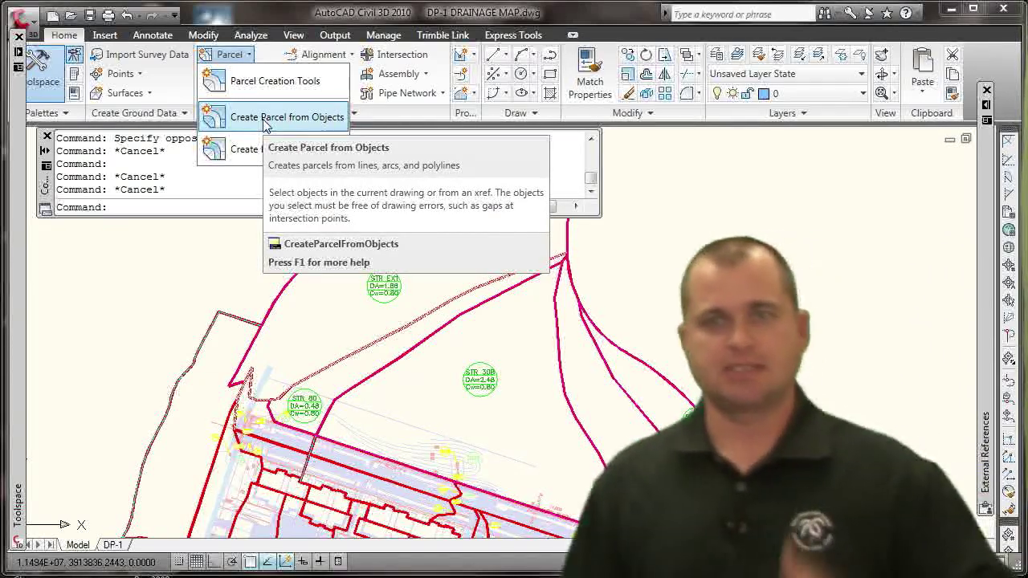
click(99, 286)
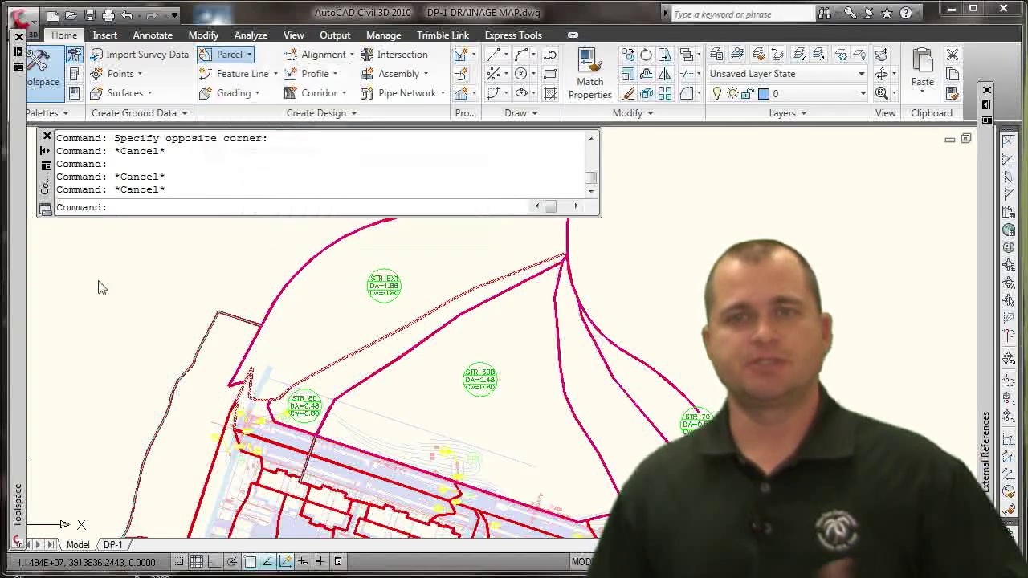
click(84, 327)
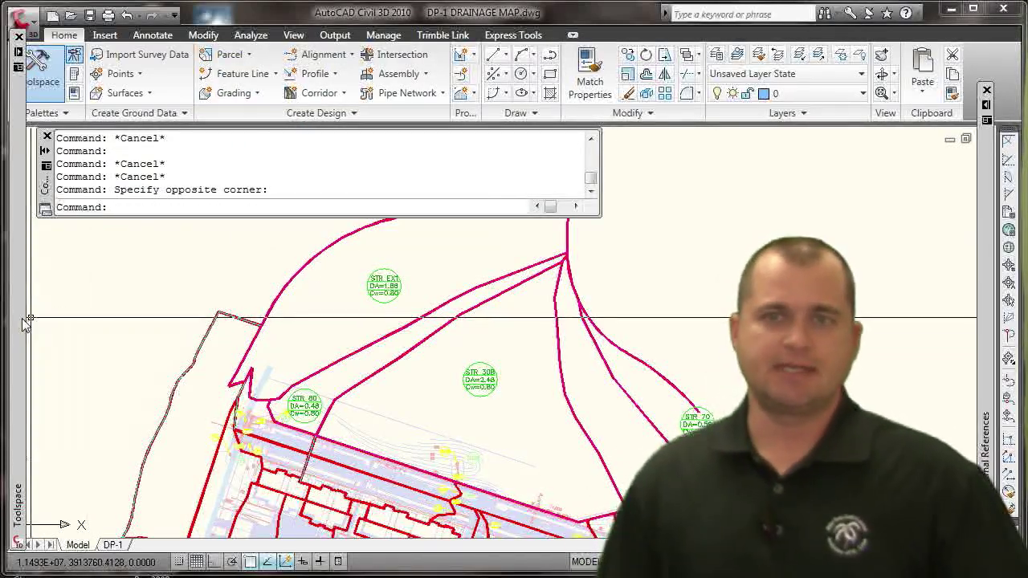
mouse_move(27, 317)
click(174, 306)
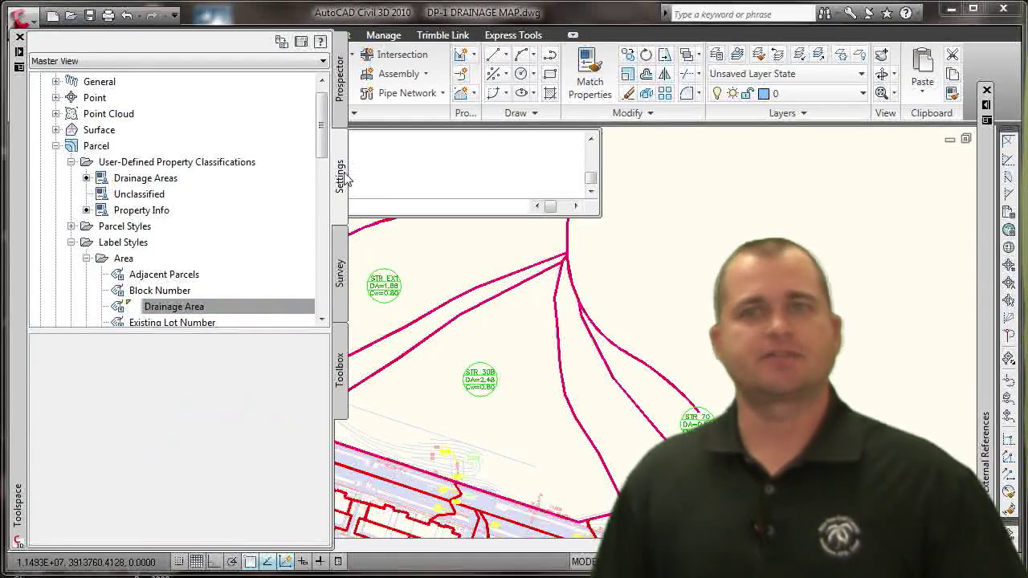
click(205, 163)
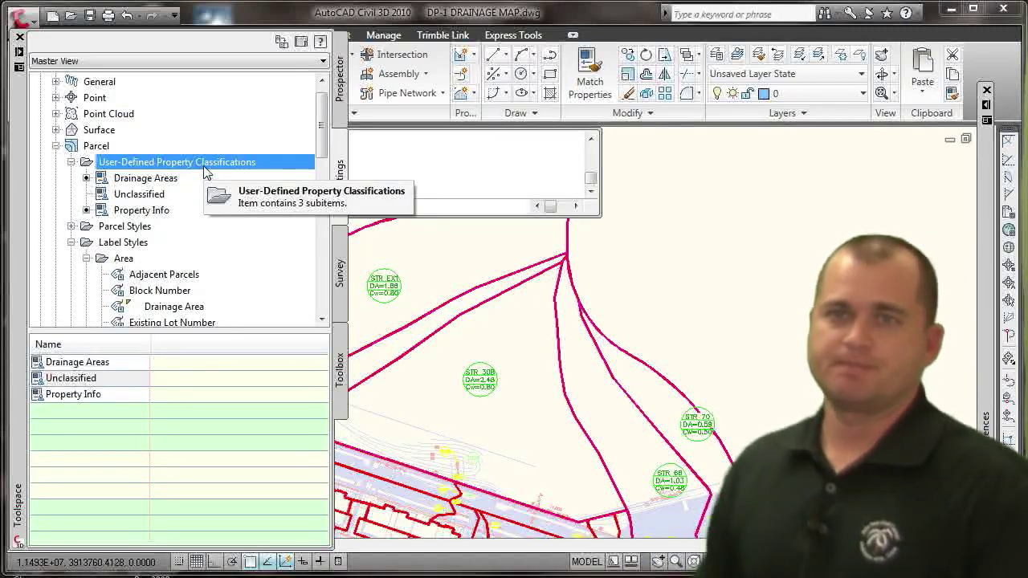
click(142, 180)
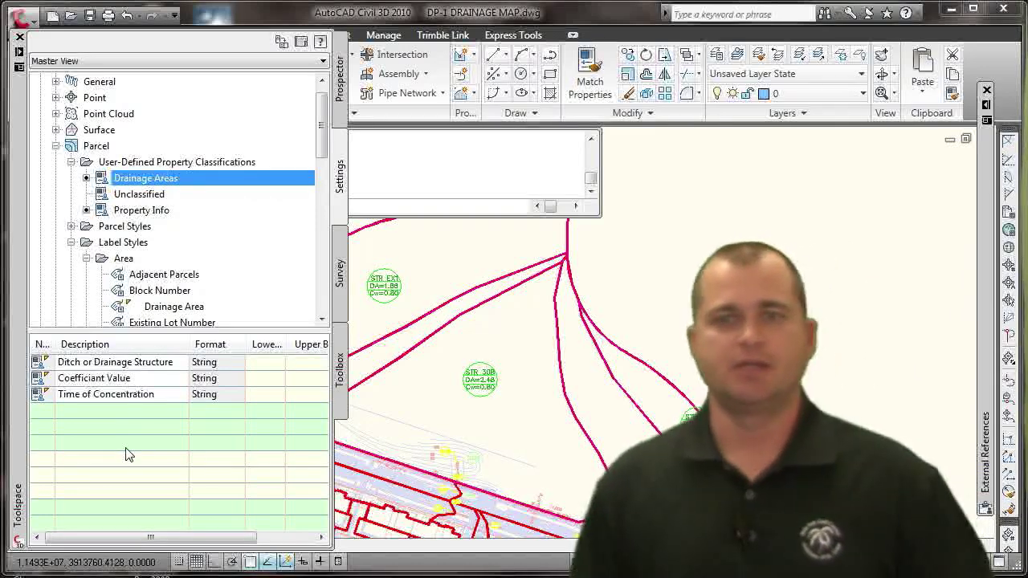
right_click(167, 163)
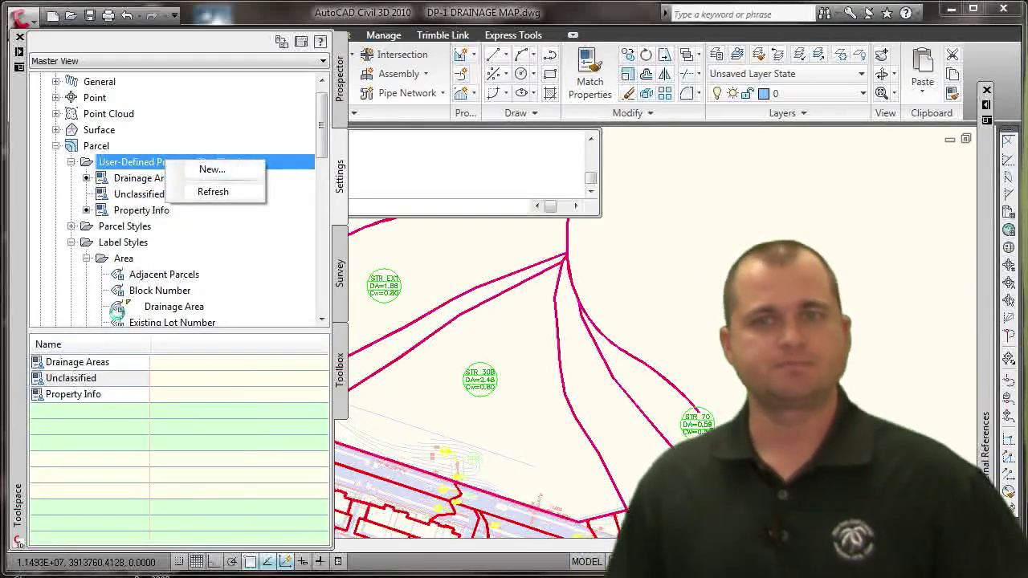
right_click(100, 376)
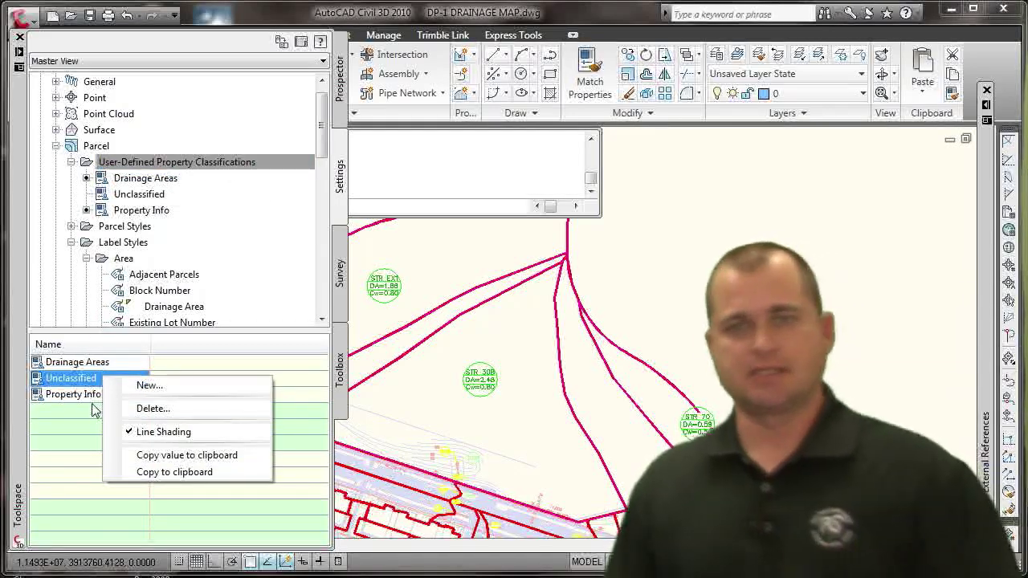
click(146, 386)
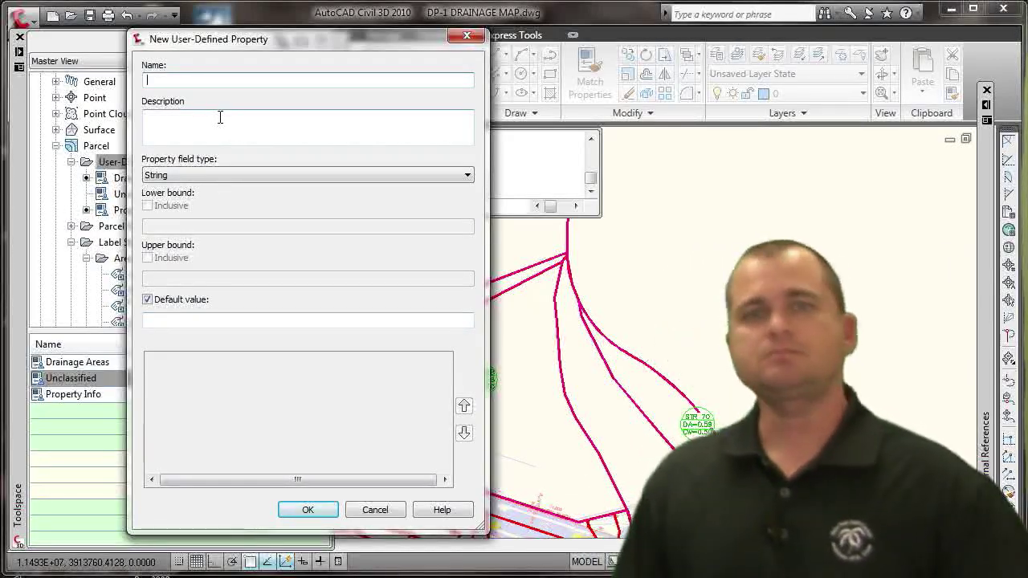
click(374, 510)
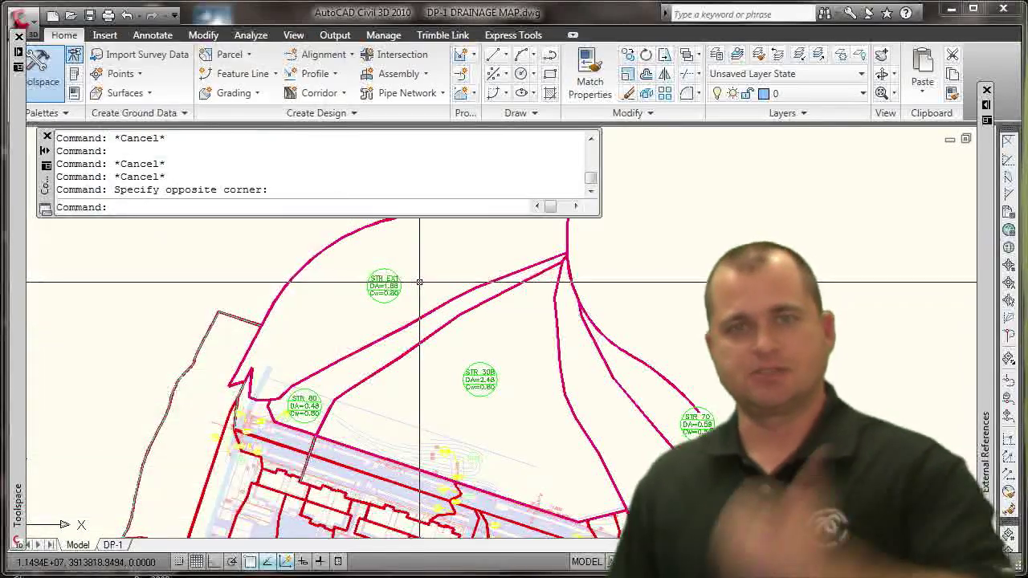
Step: Set DA: 5's Outlet to STR EX1, C-Value 0.80 and TC-Value 8
click(374, 299)
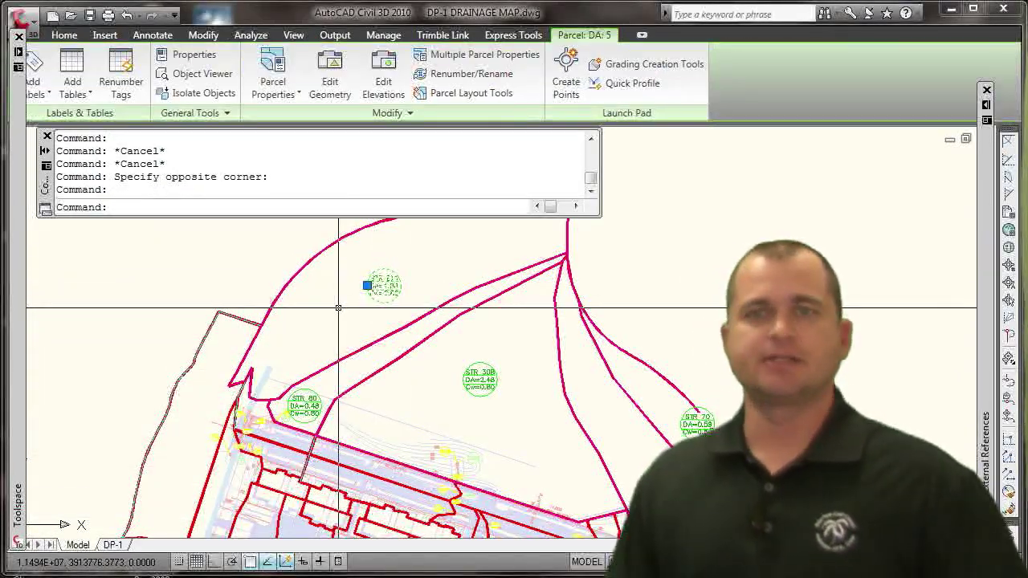
right_click(320, 271)
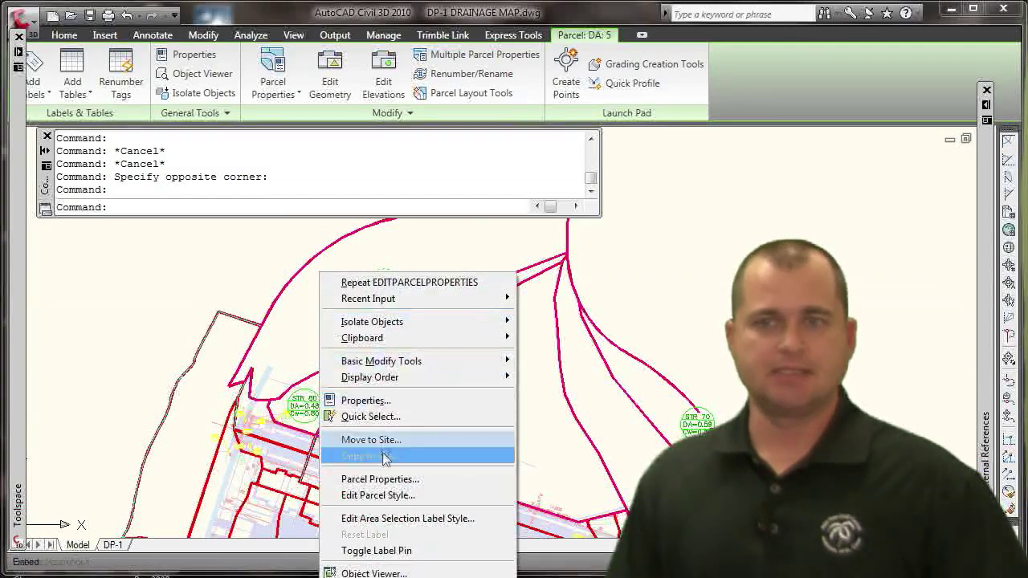
click(382, 482)
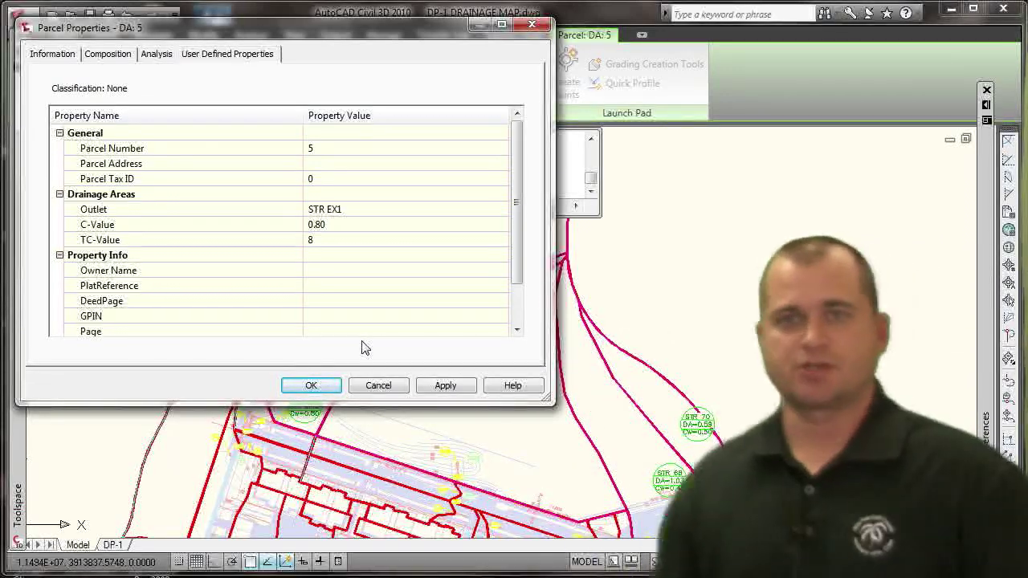
click(361, 212)
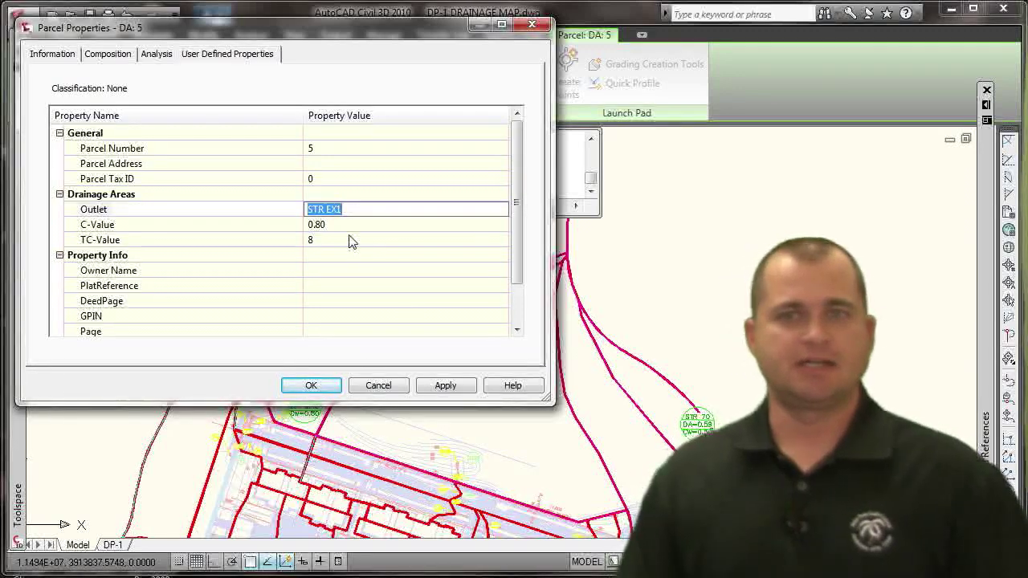
click(349, 227)
click(350, 240)
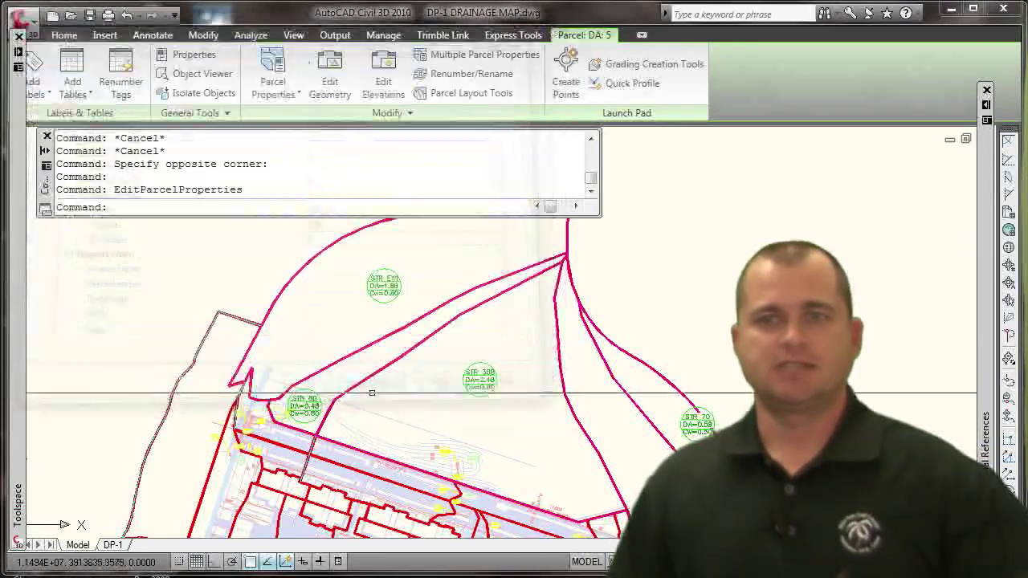
click(378, 385)
scroll(179, 448, up, 6)
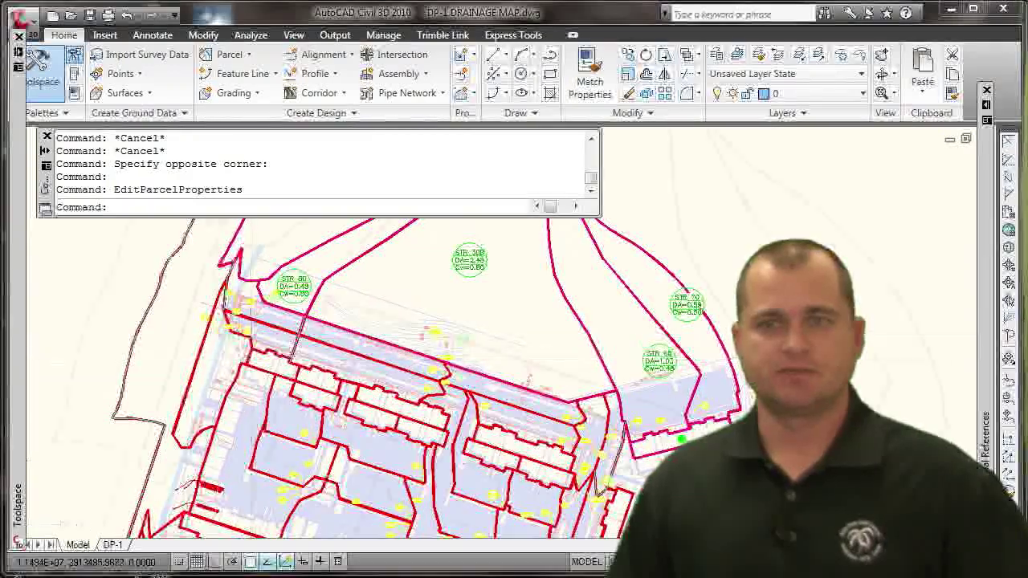
Step: Create a parcel from the red boundary line with C-DRAN-AREA style and Drainage Area labels, keeping the linework
click(276, 314)
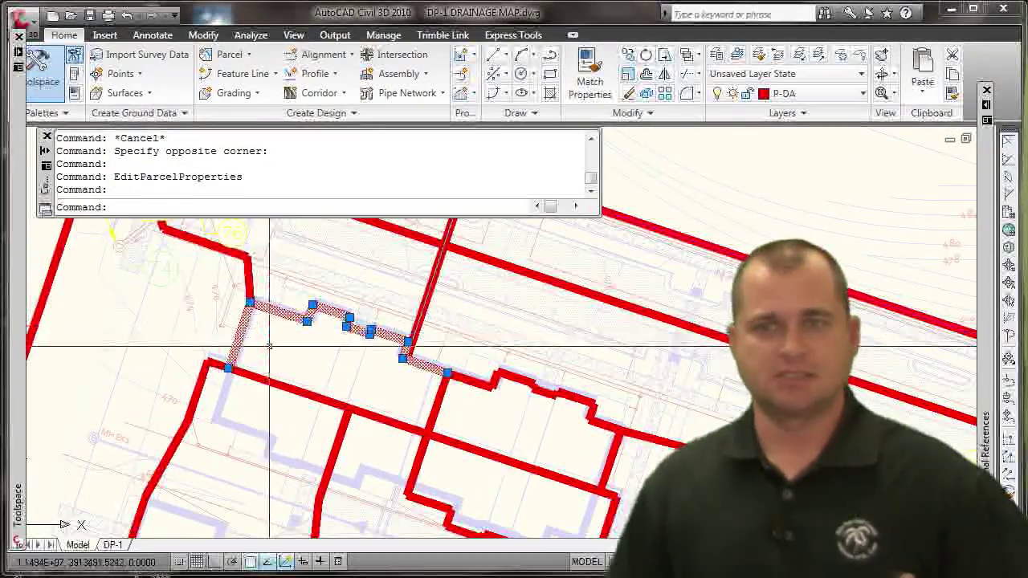
click(229, 54)
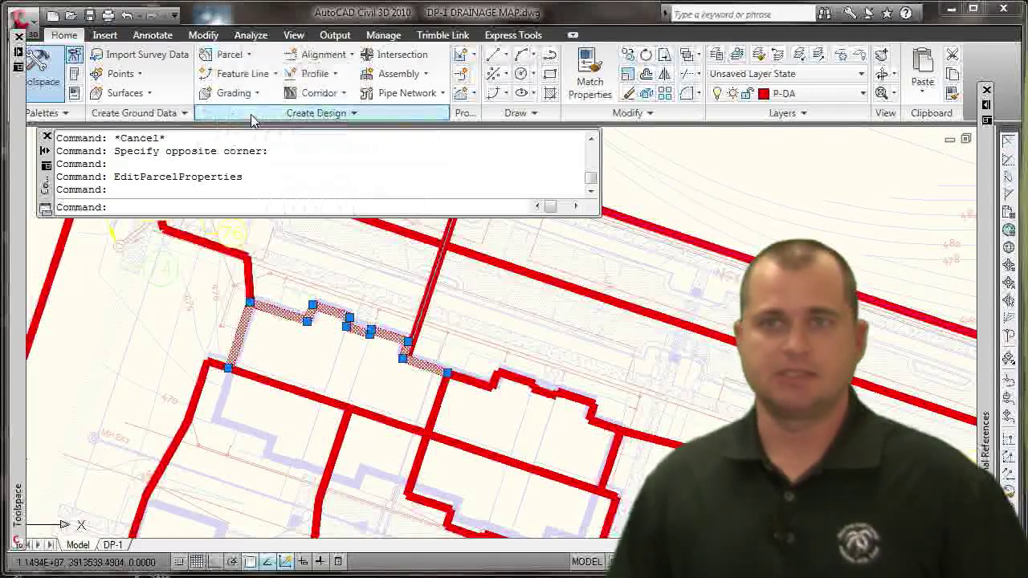
click(229, 54)
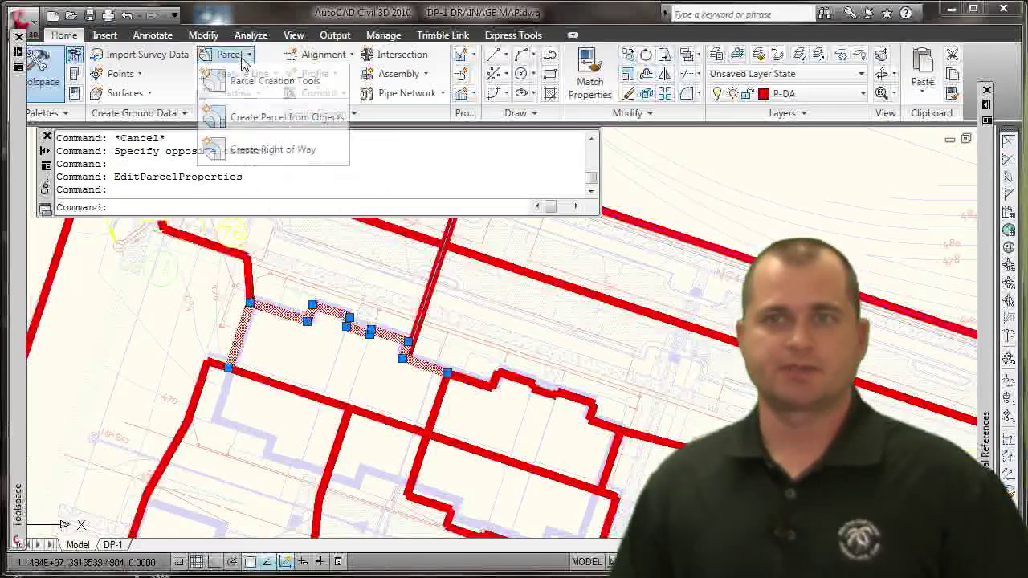
click(241, 116)
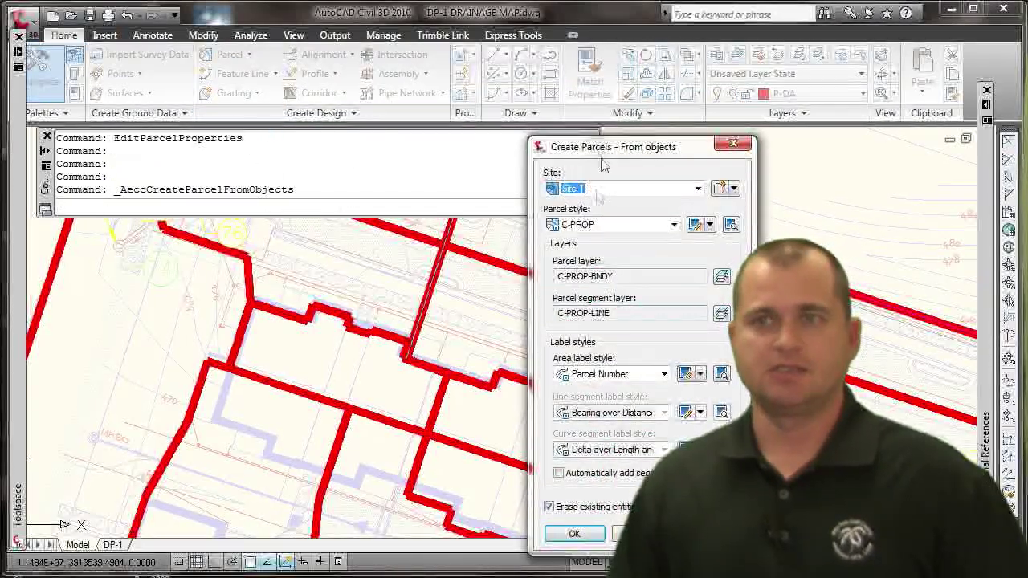
drag(592, 154, 248, 37)
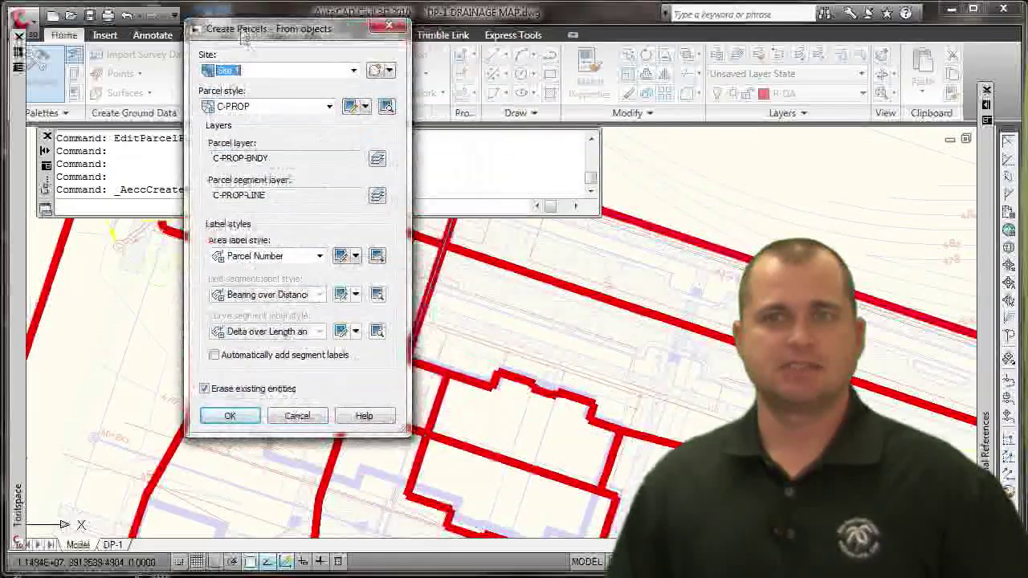
click(270, 108)
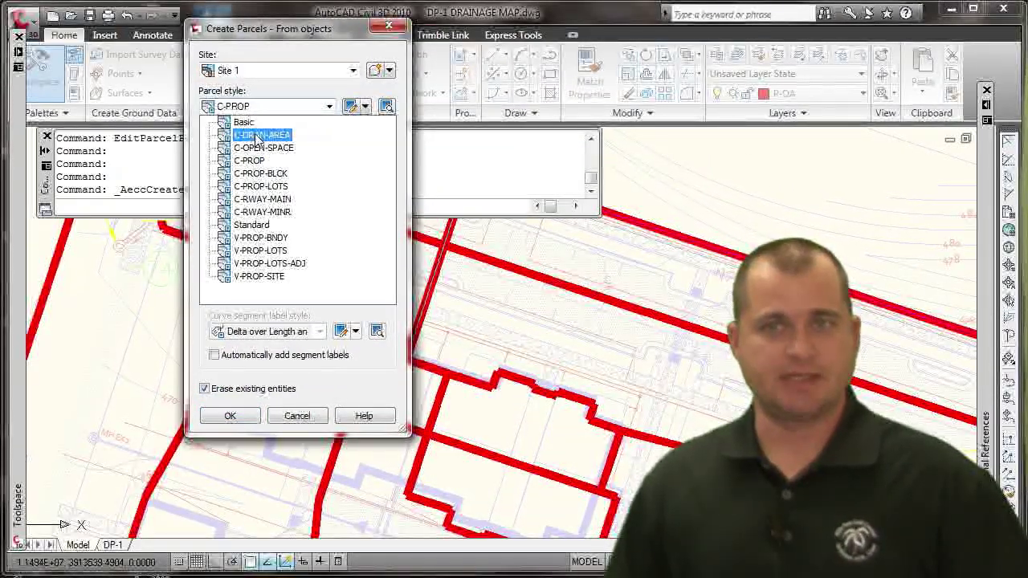
click(256, 137)
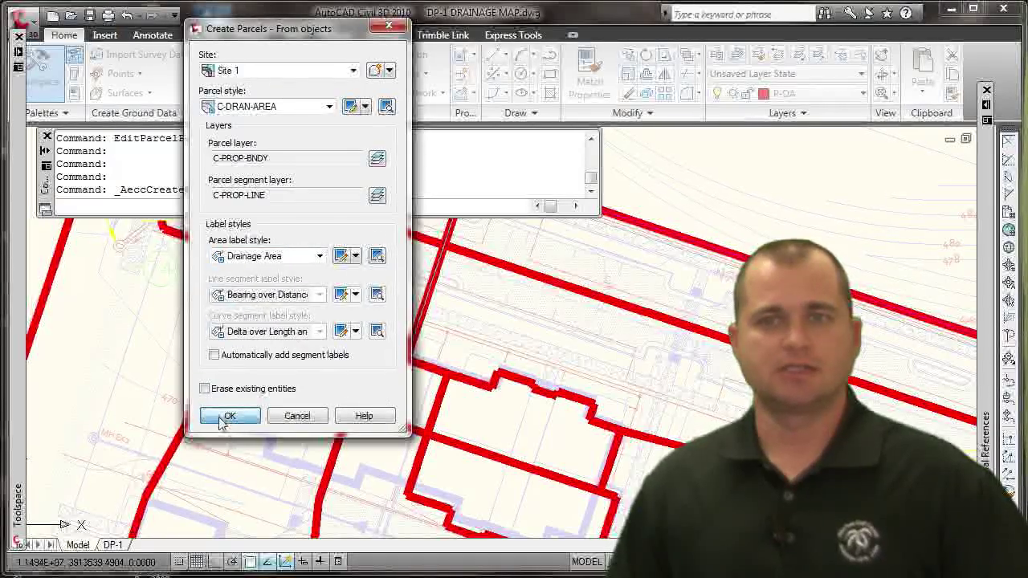
click(225, 416)
Step: Pick the remaining drainage boundary polylines further up the map for conversion
middle_drag(153, 351, 208, 318)
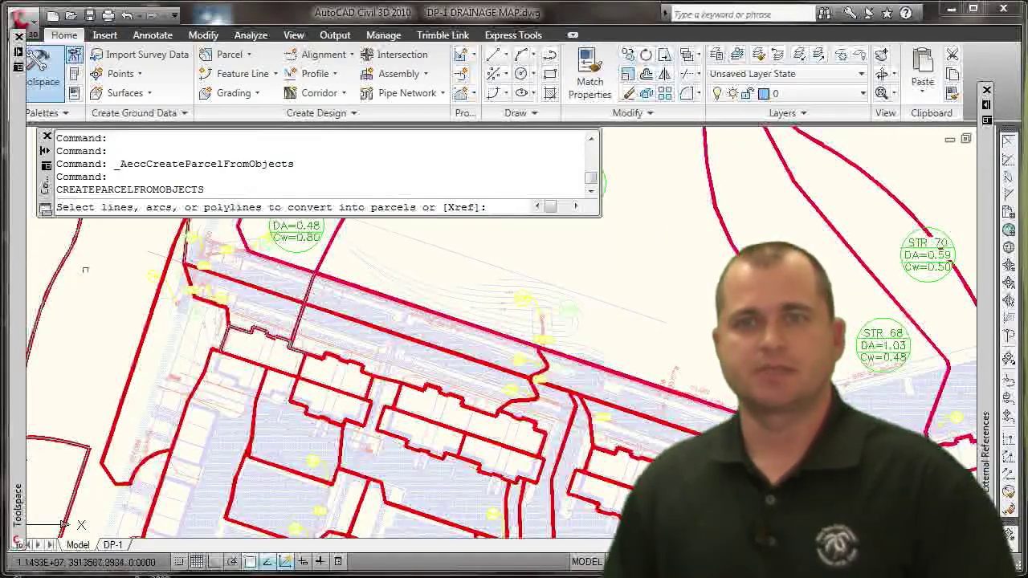
click(149, 307)
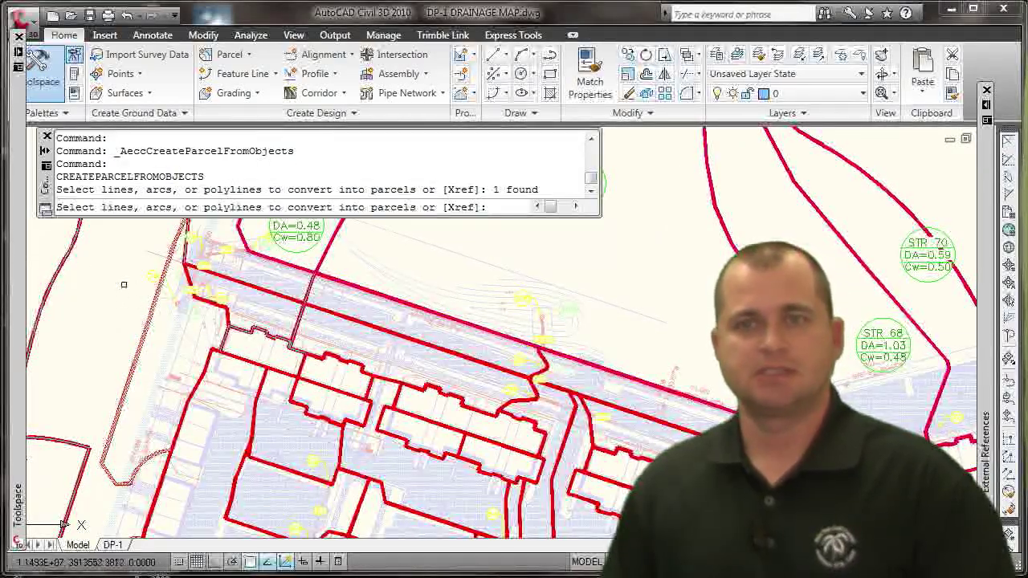
middle_drag(124, 284, 121, 401)
click(147, 371)
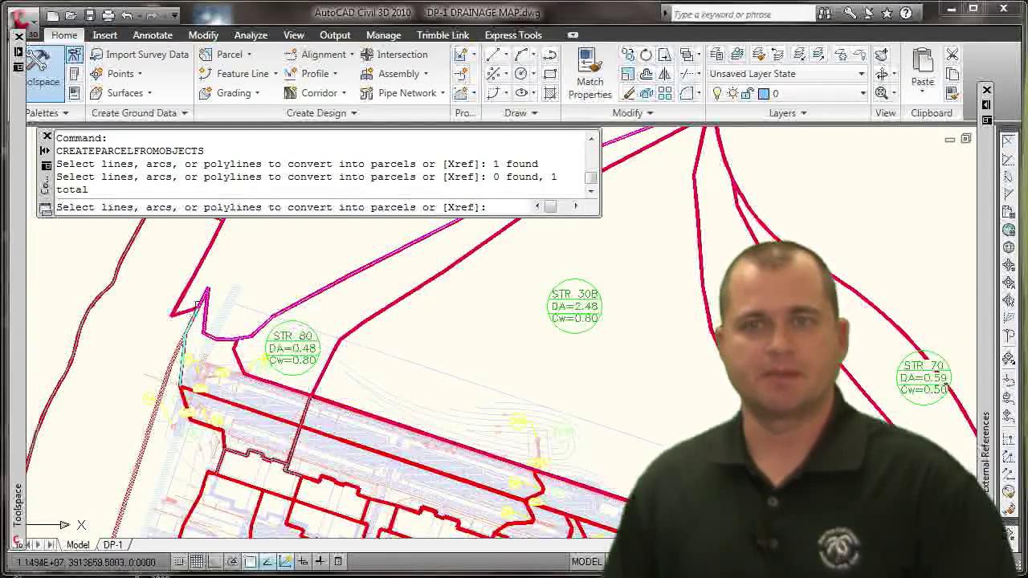
scroll(197, 305, up, 5)
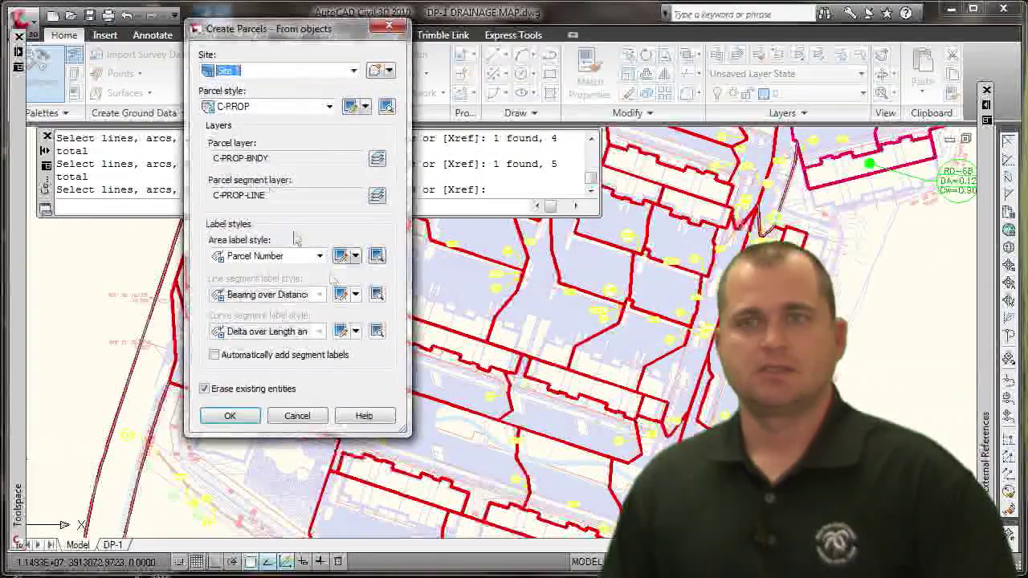
Step: Create the parcels with the C-DRAN-AREA style, then select the new DA: 8 label
click(265, 106)
click(245, 131)
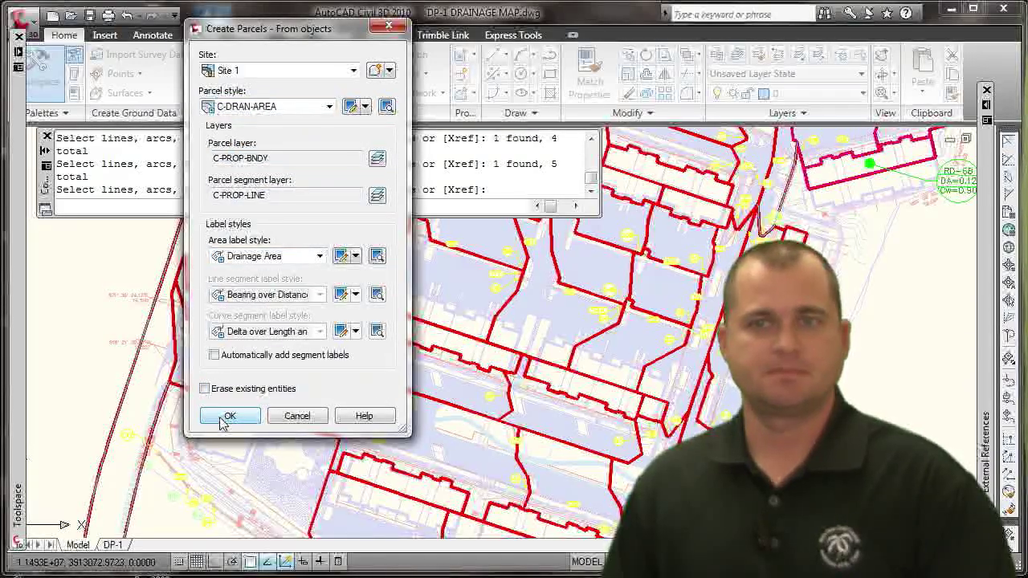
scroll(161, 296, down, 5)
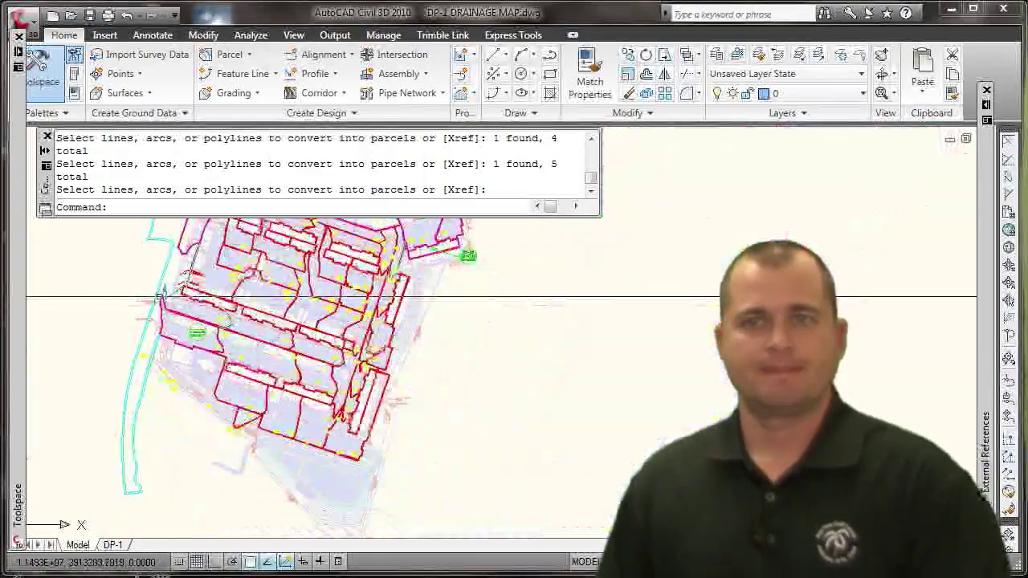
scroll(226, 370, up, 5)
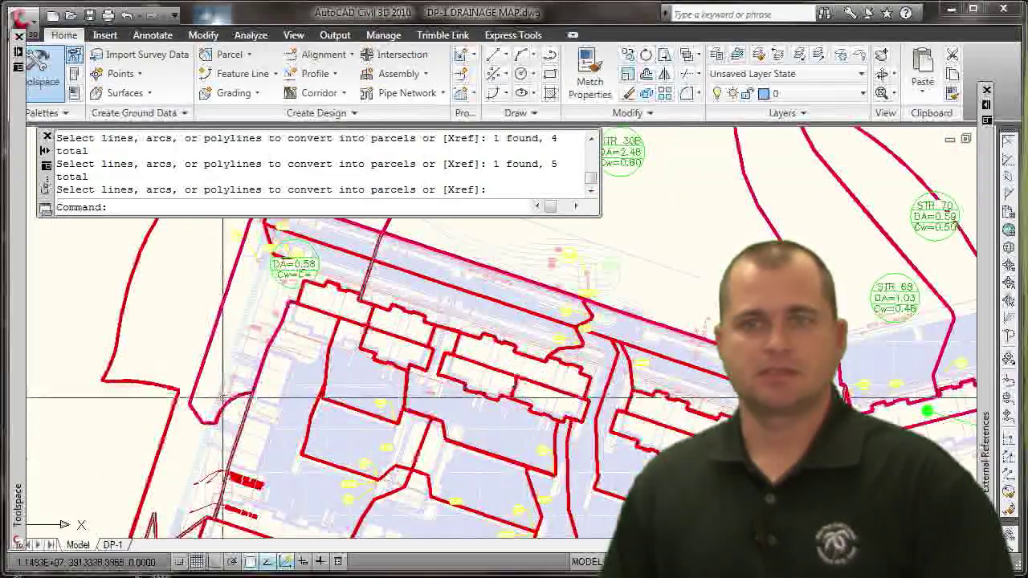
scroll(217, 362, up, 2)
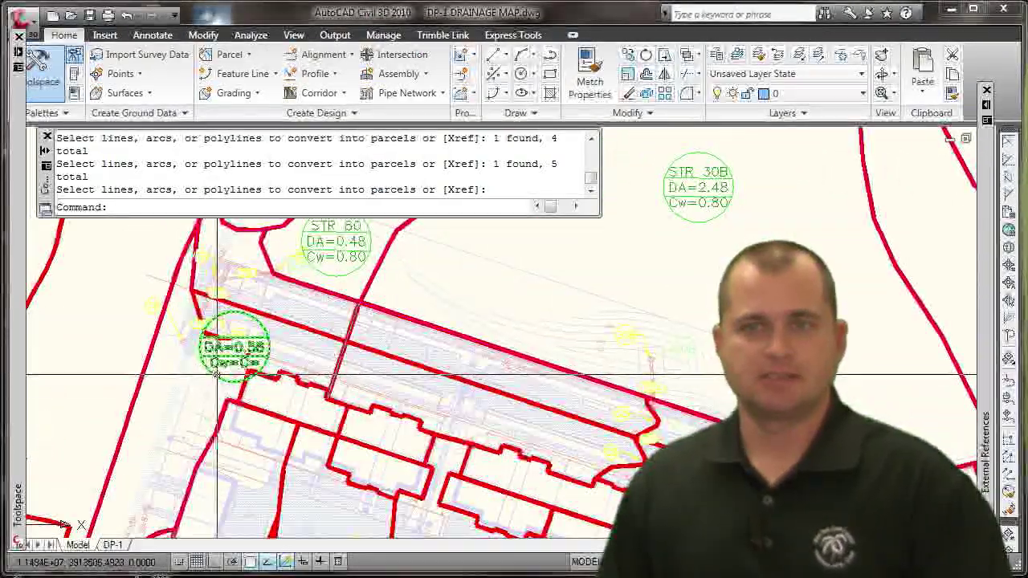
click(212, 355)
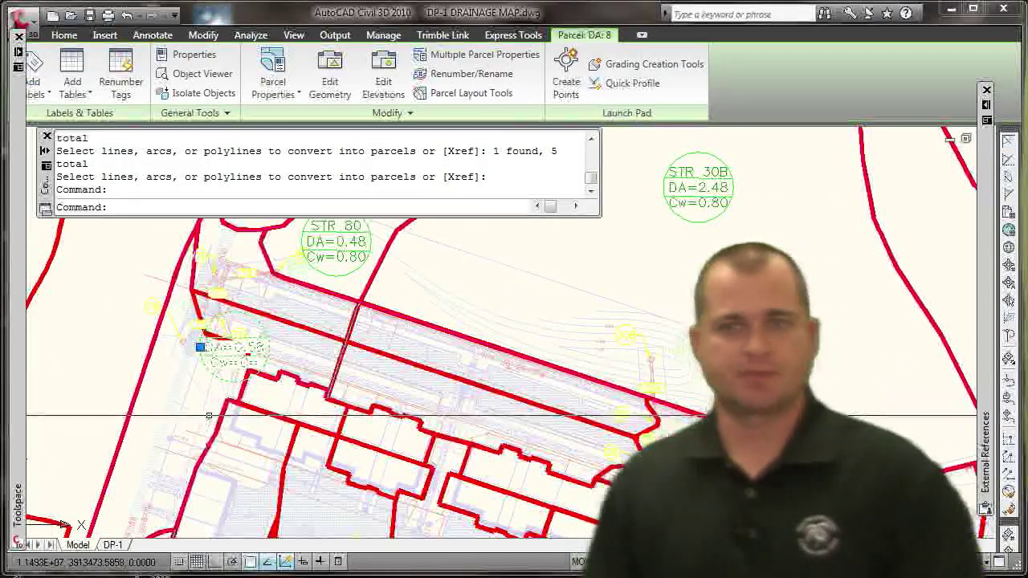
scroll(209, 416, down, 2)
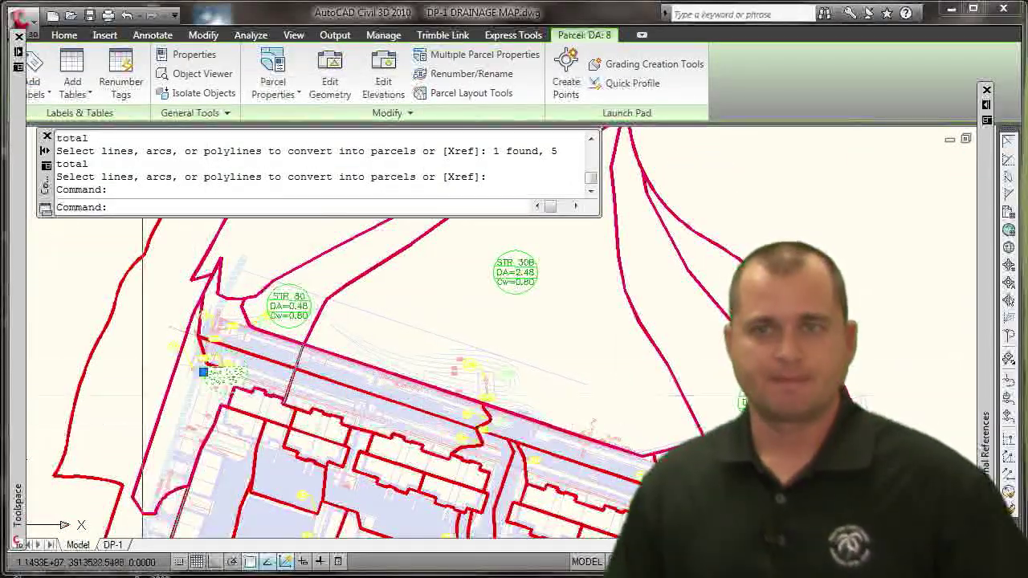
Step: Give DA: 8 Outlet STR EX1, C-Value 0.80 and TC-Value 8, then close its properties
right_click(157, 281)
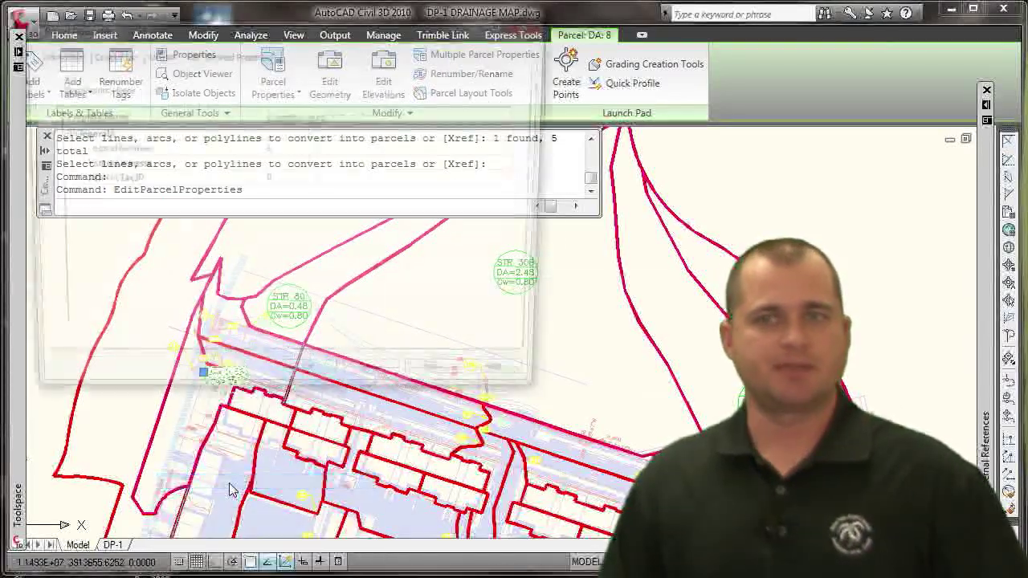
click(343, 225)
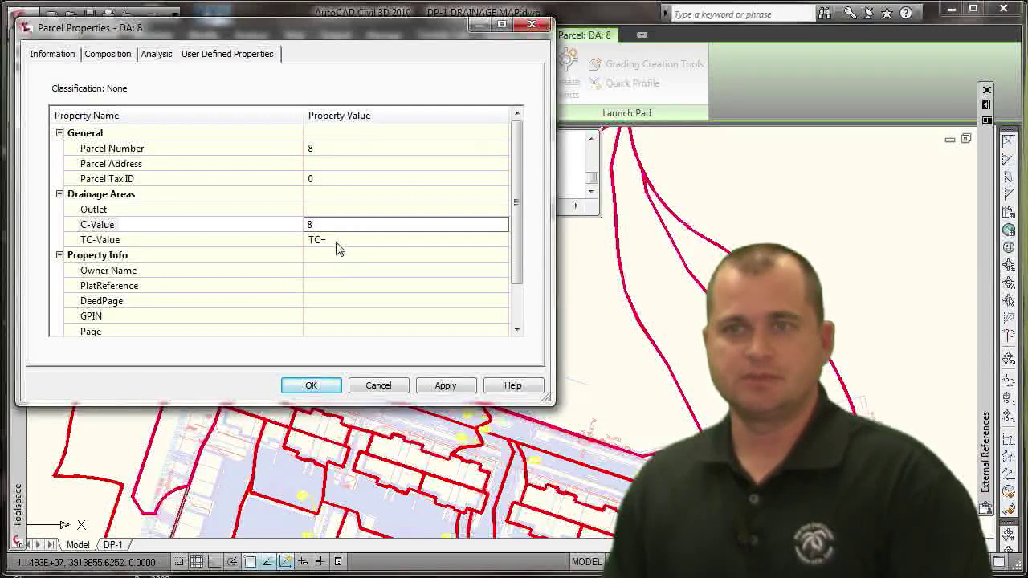
click(337, 241)
click(335, 224)
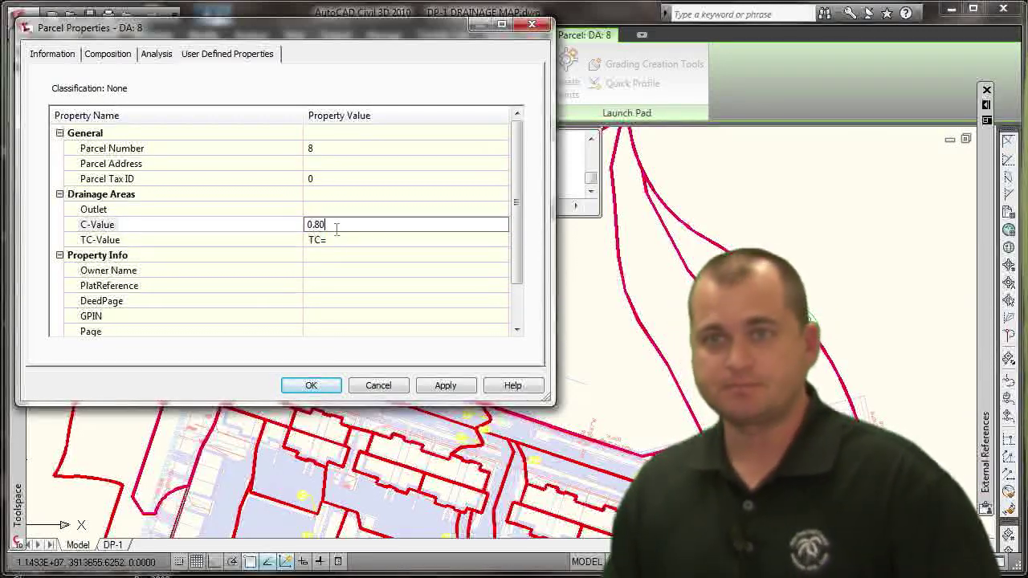
click(337, 240)
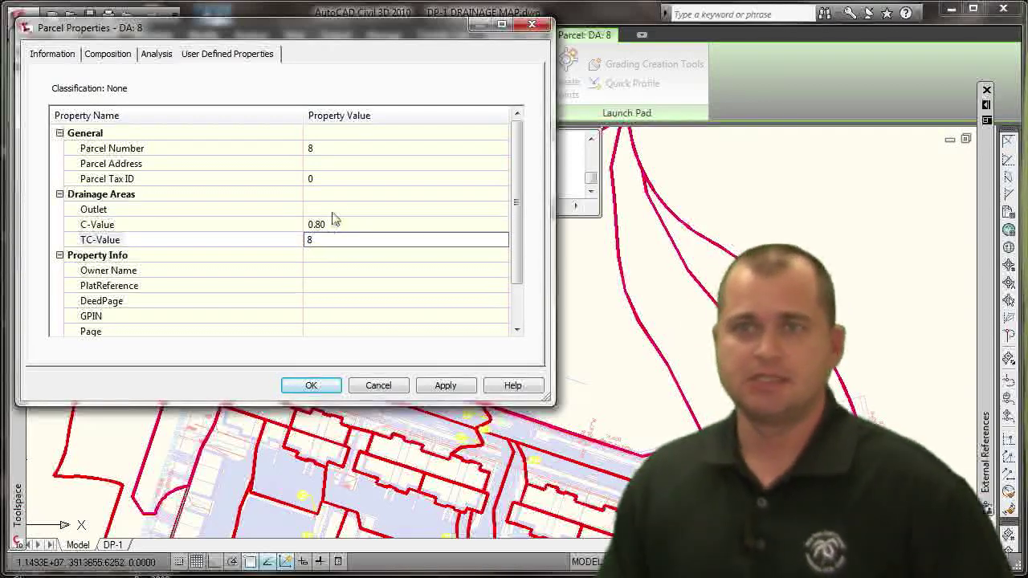
click(334, 209)
text(S)
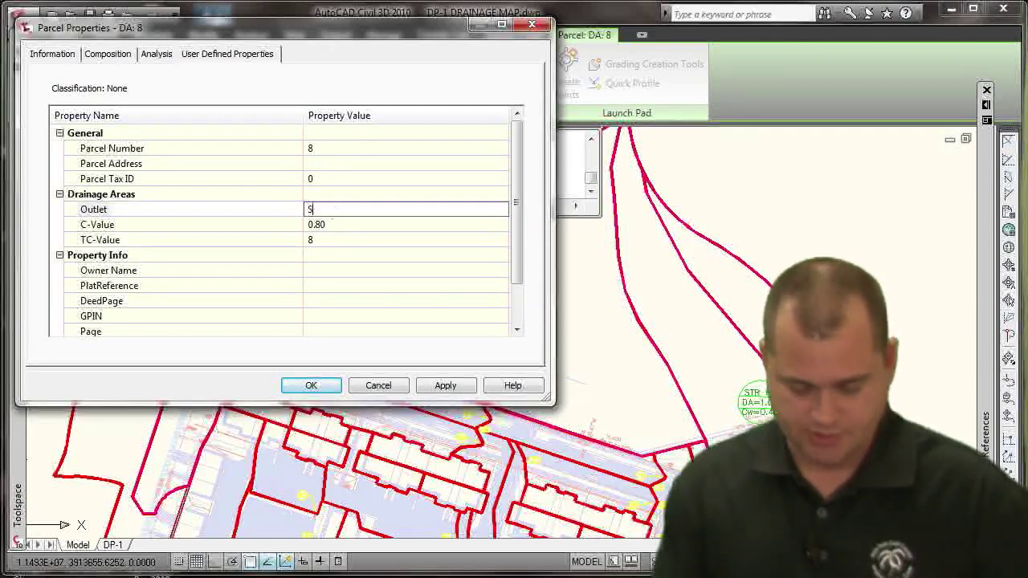
text(TR EX1)
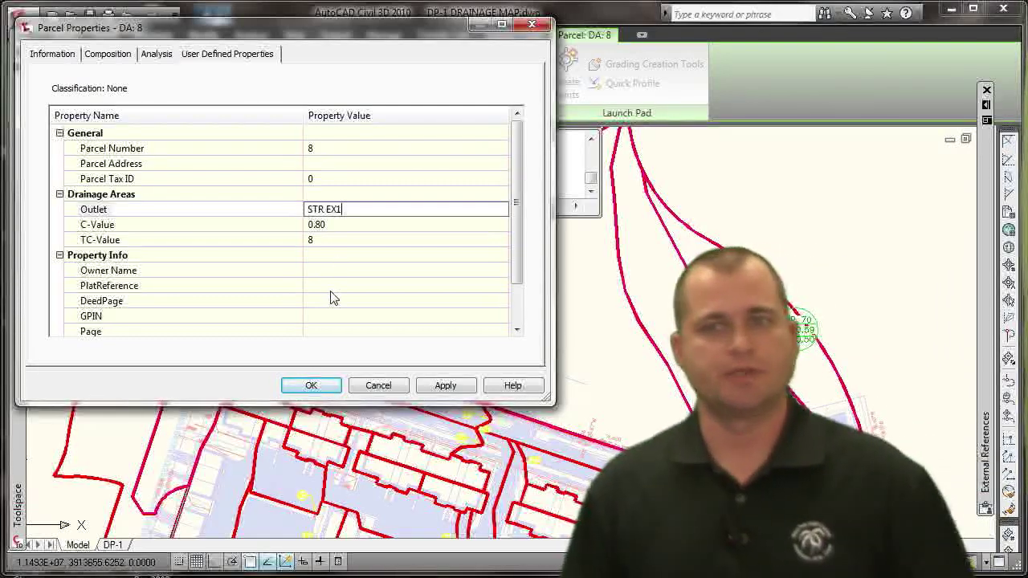
click(316, 387)
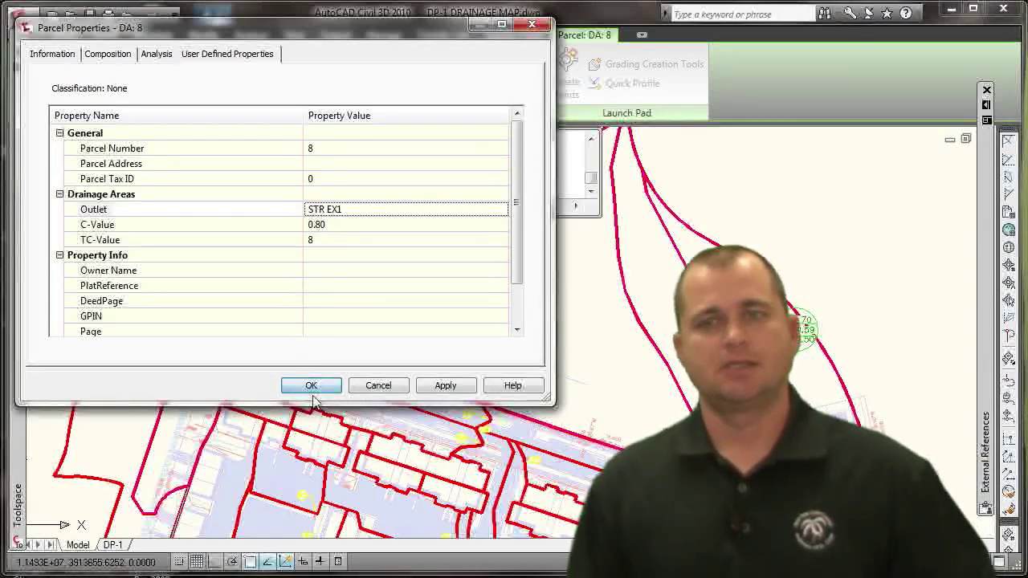
click(312, 386)
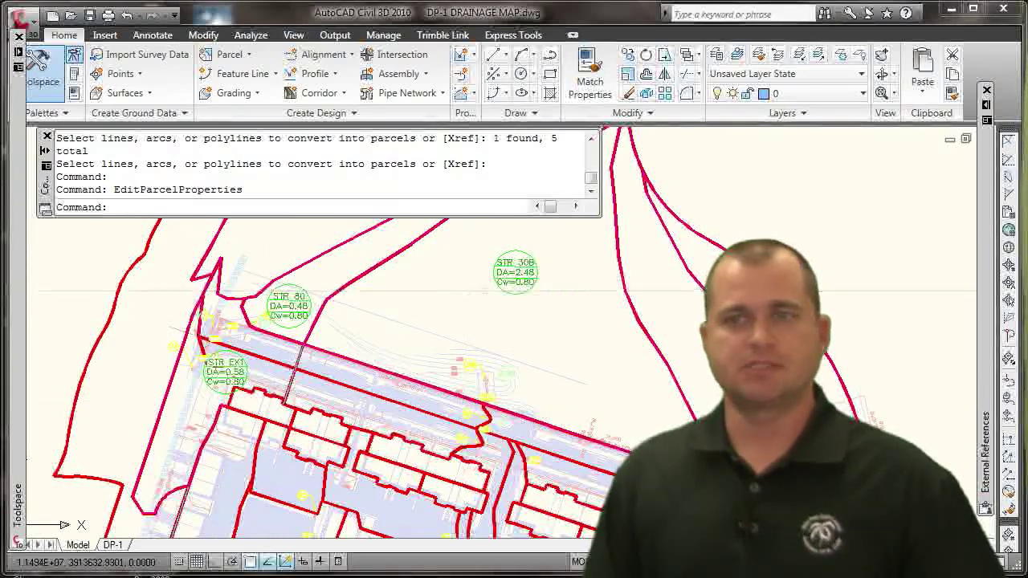
scroll(404, 370, up, 3)
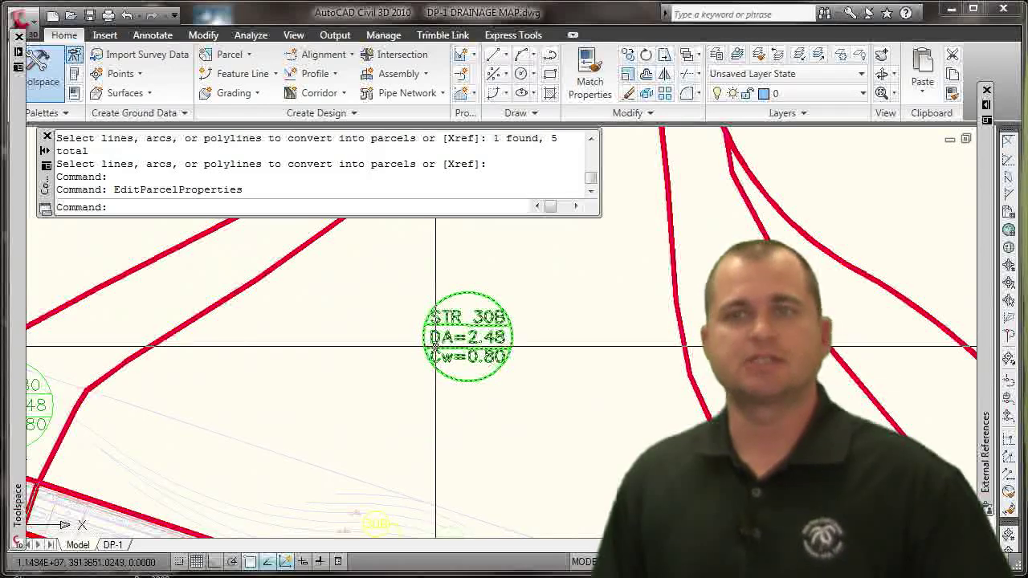
Step: Open the STR 30B label's Drainage Area style for editing
click(424, 336)
right_click(389, 334)
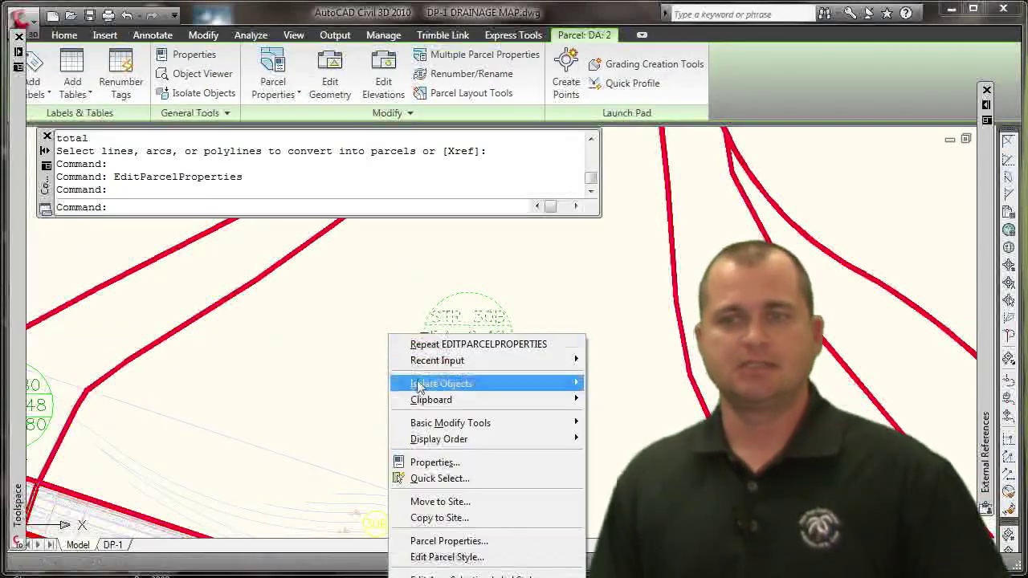
click(449, 575)
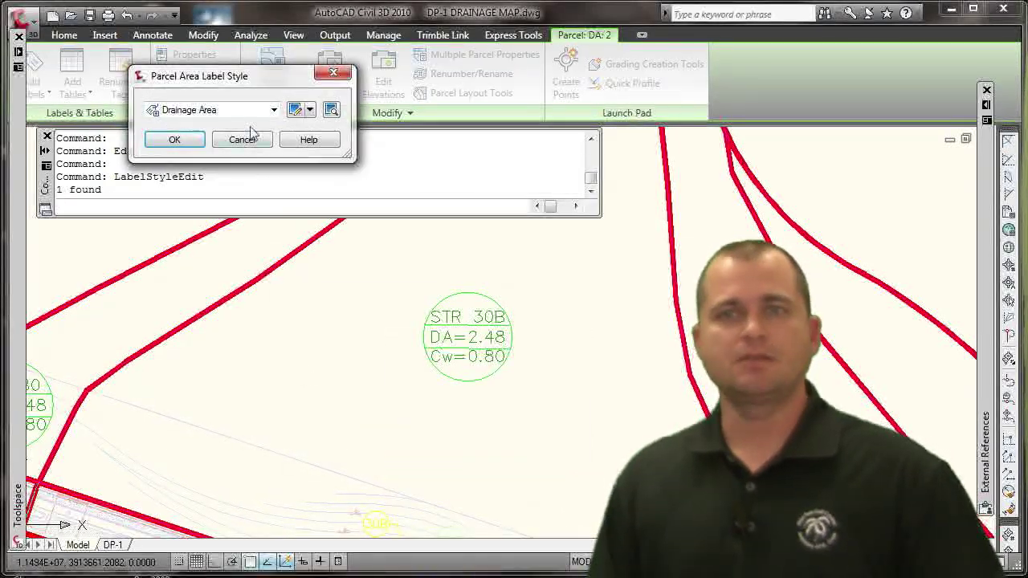
click(310, 112)
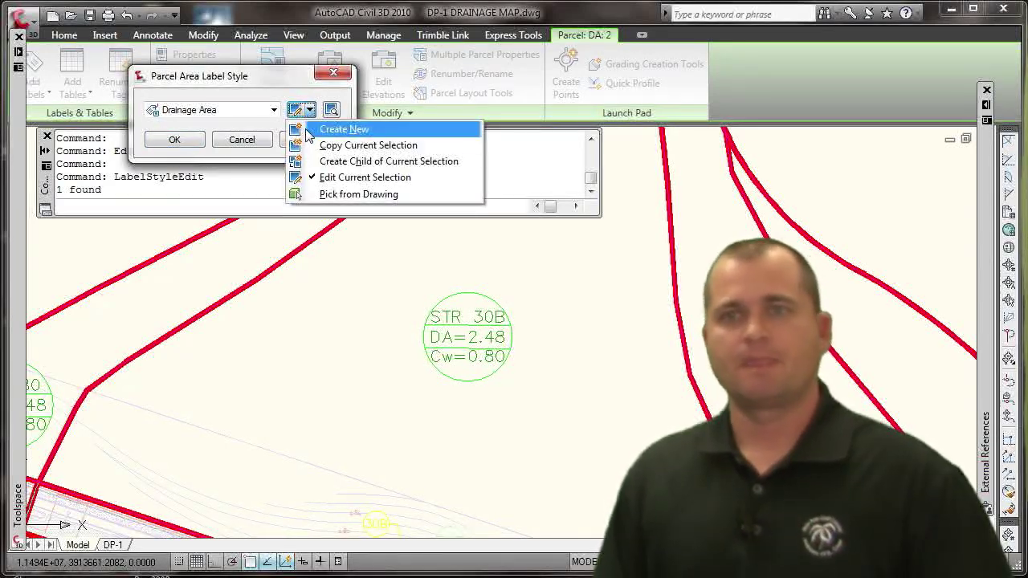
click(334, 178)
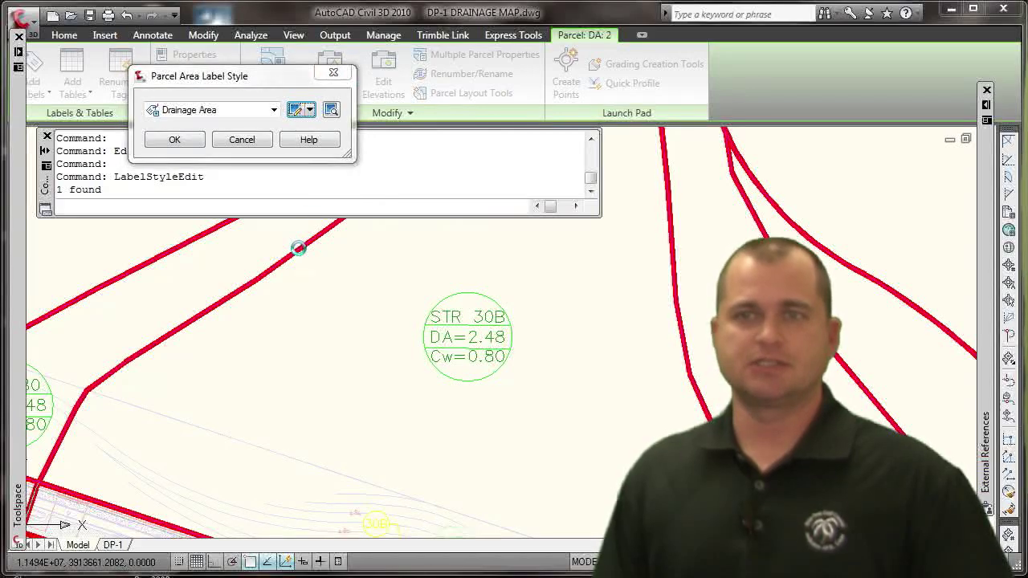
Step: Inspect the DrainArea and Coeff text components, then cancel without saving
click(210, 144)
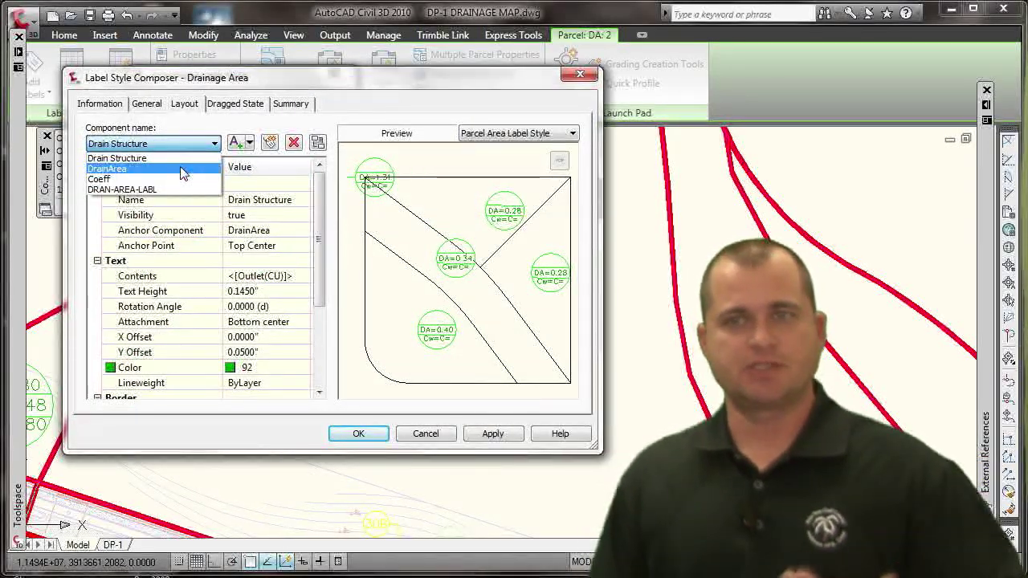
click(183, 171)
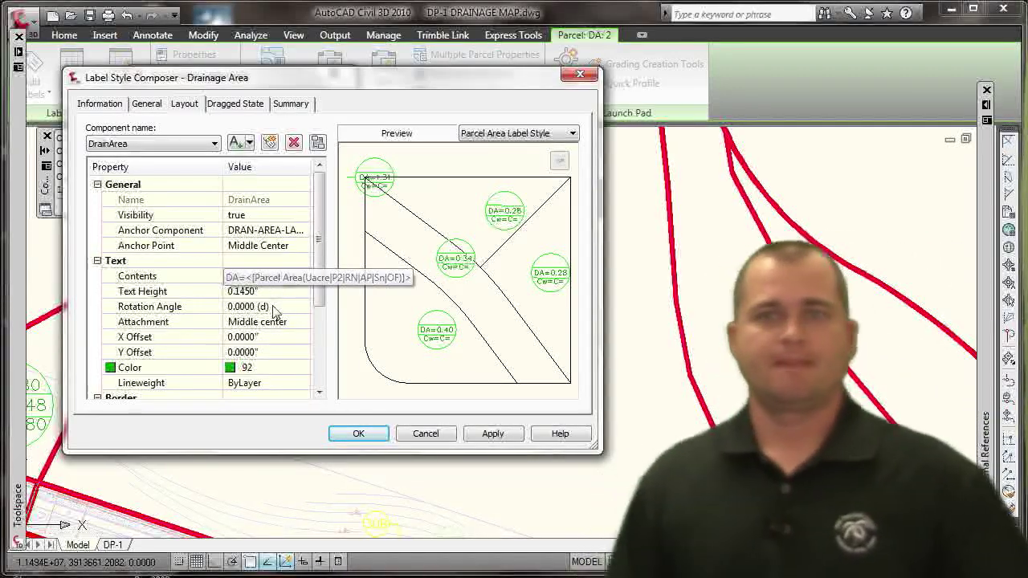
click(166, 144)
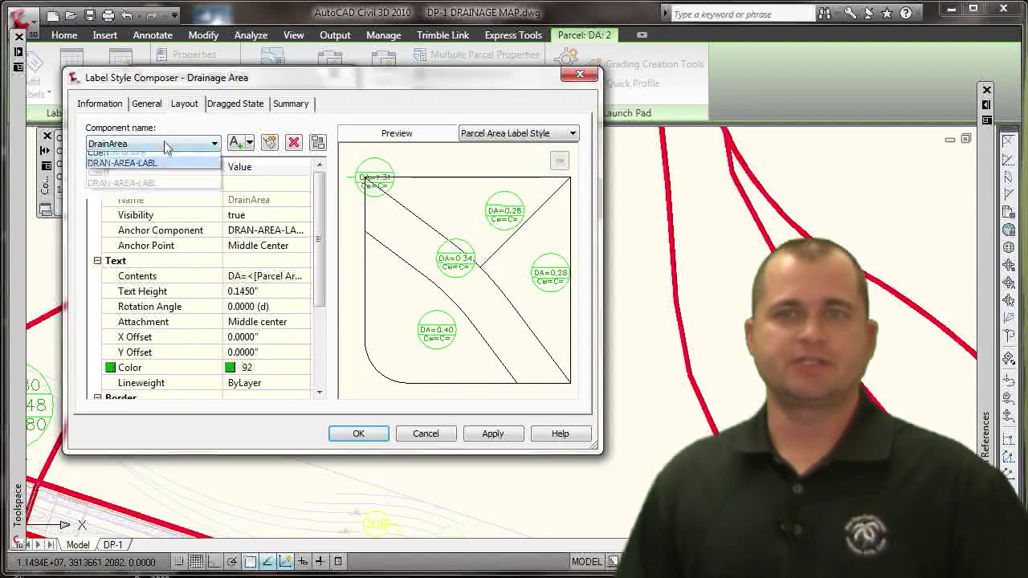
click(132, 173)
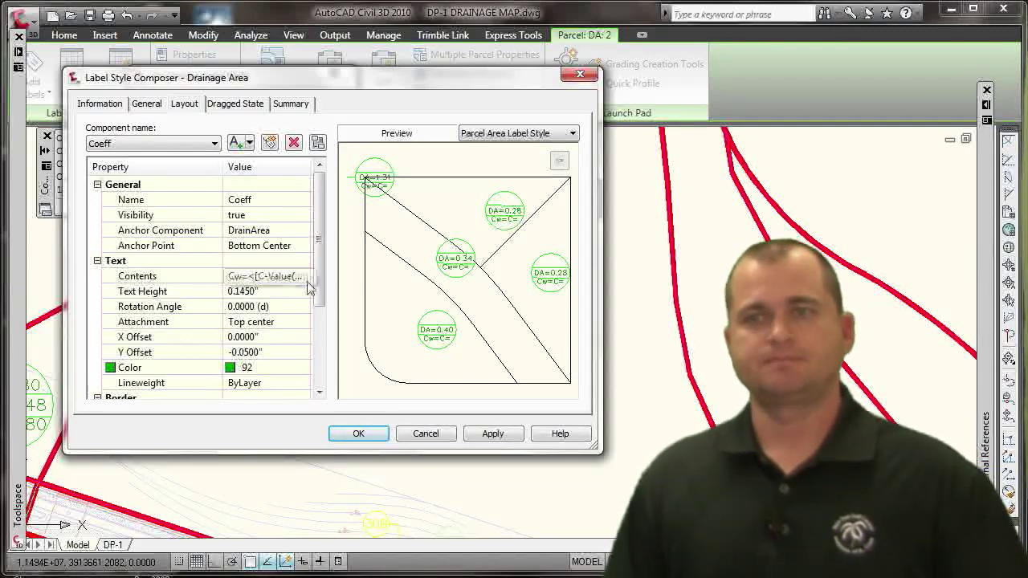
click(430, 435)
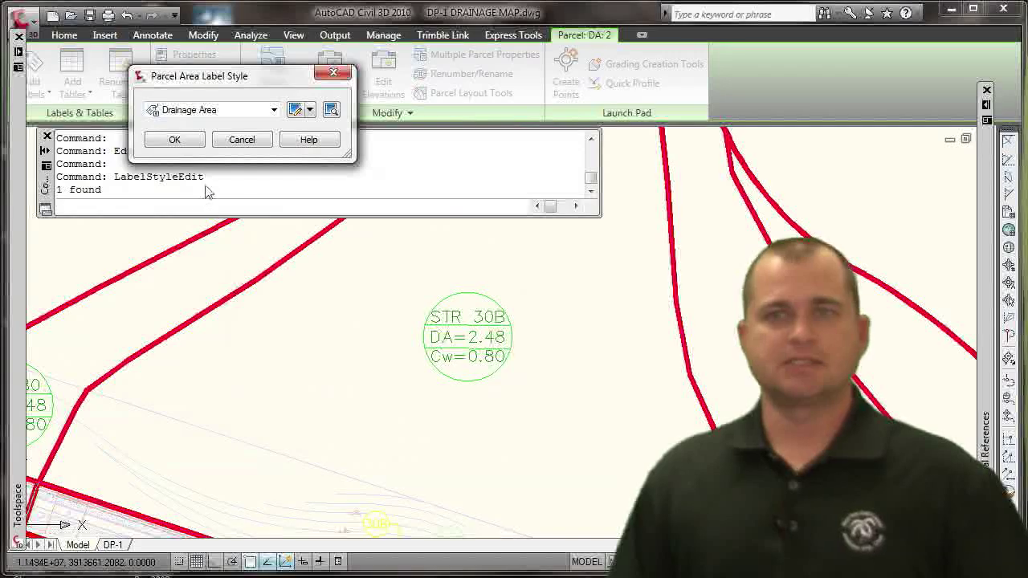
Step: Start a parcel area table using the Drainage Area table style
click(242, 140)
scroll(245, 241, down, 6)
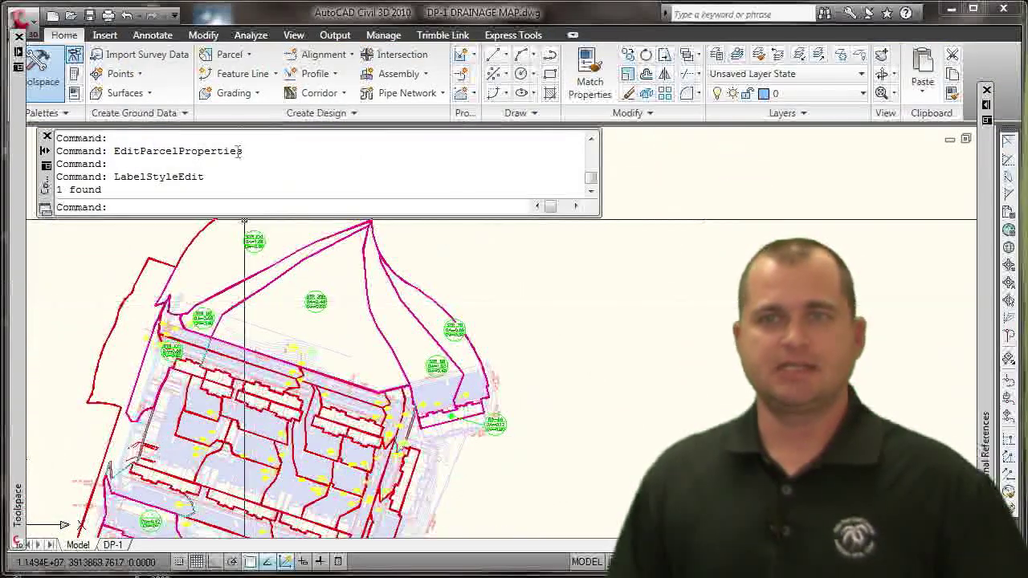
drag(237, 231, 265, 251)
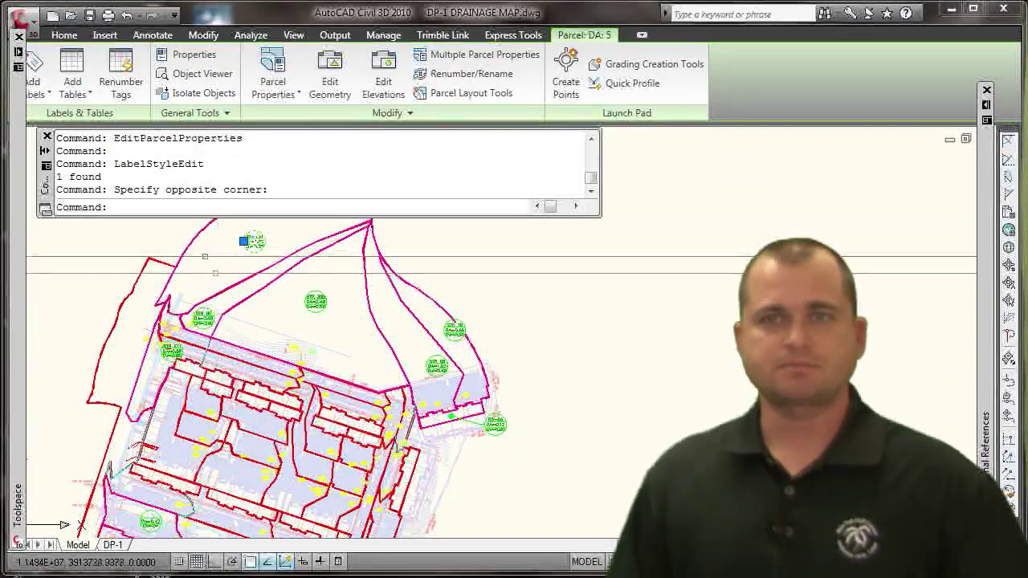
click(81, 95)
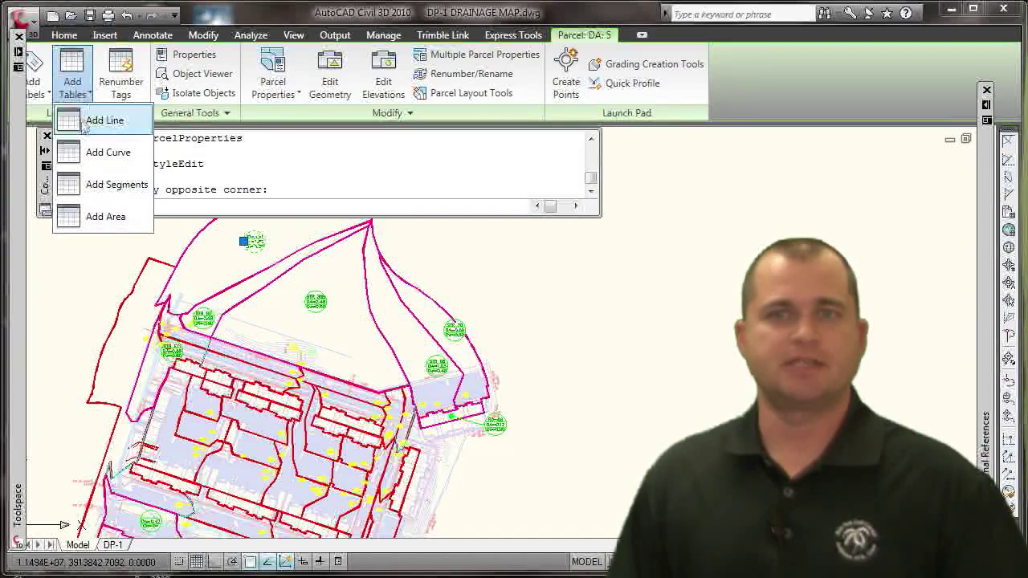
click(76, 218)
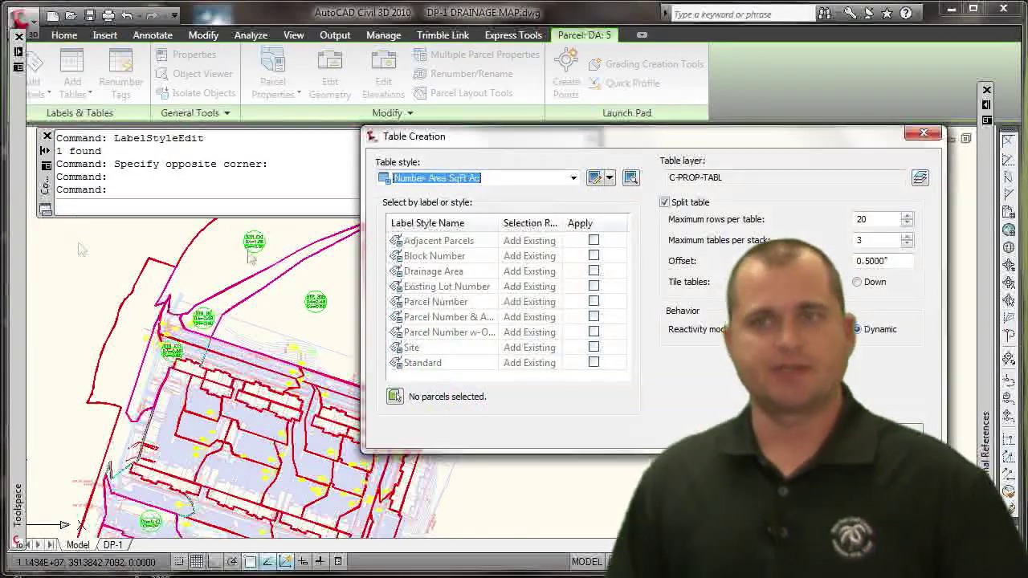
click(446, 178)
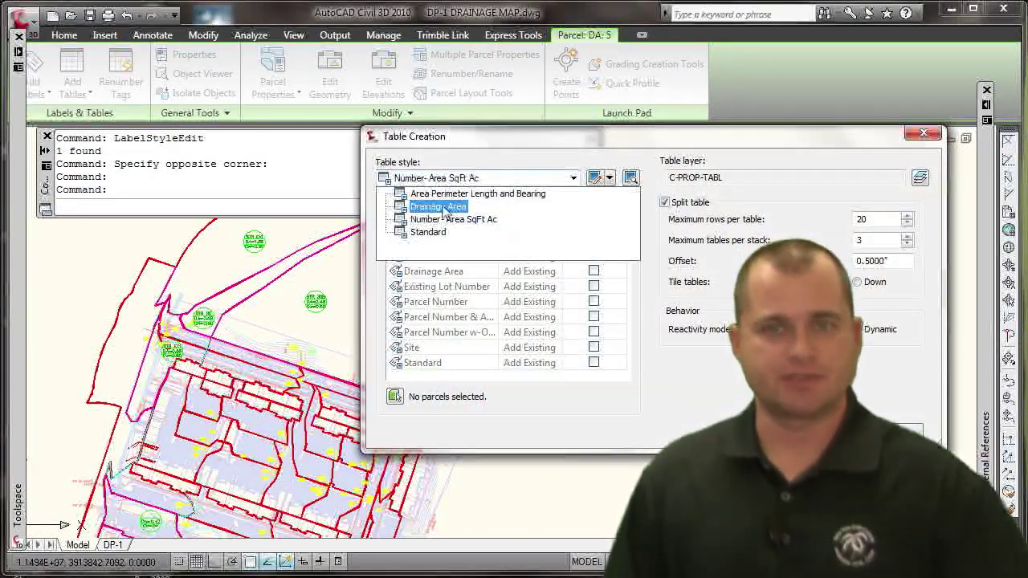
click(438, 207)
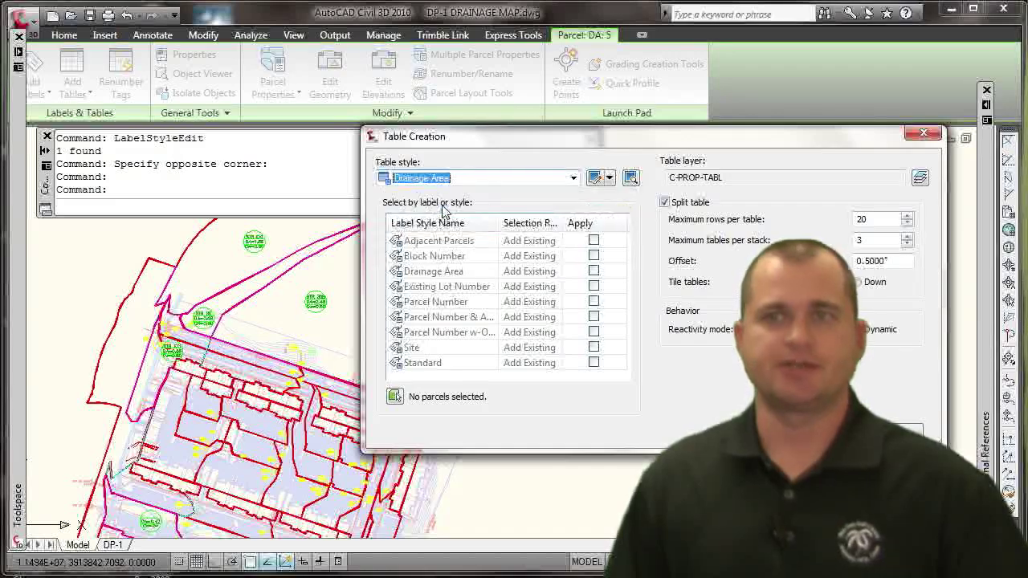
Step: Pick the six drainage parcels for the table and confirm the settings
click(394, 397)
click(311, 296)
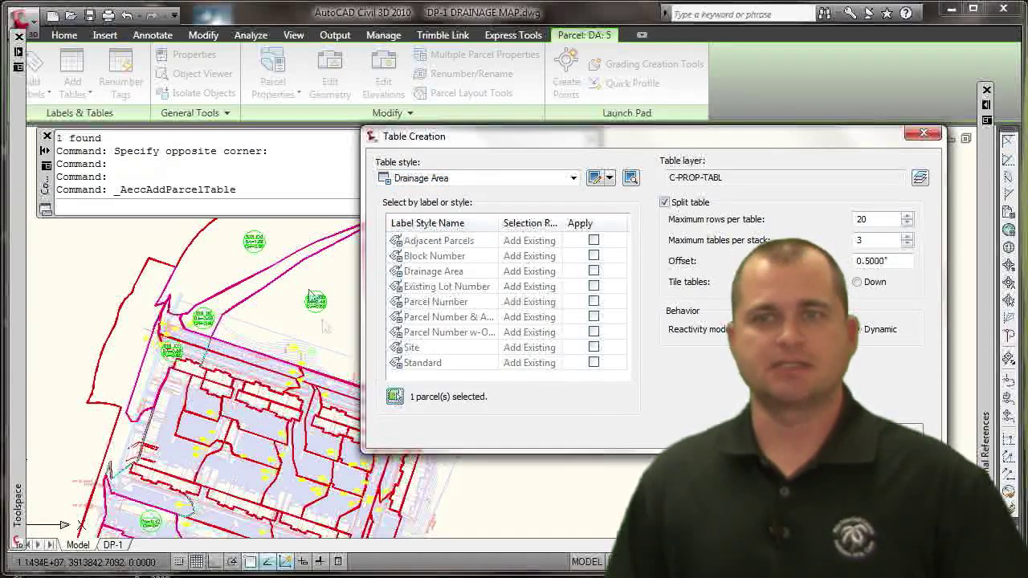
click(394, 396)
click(240, 239)
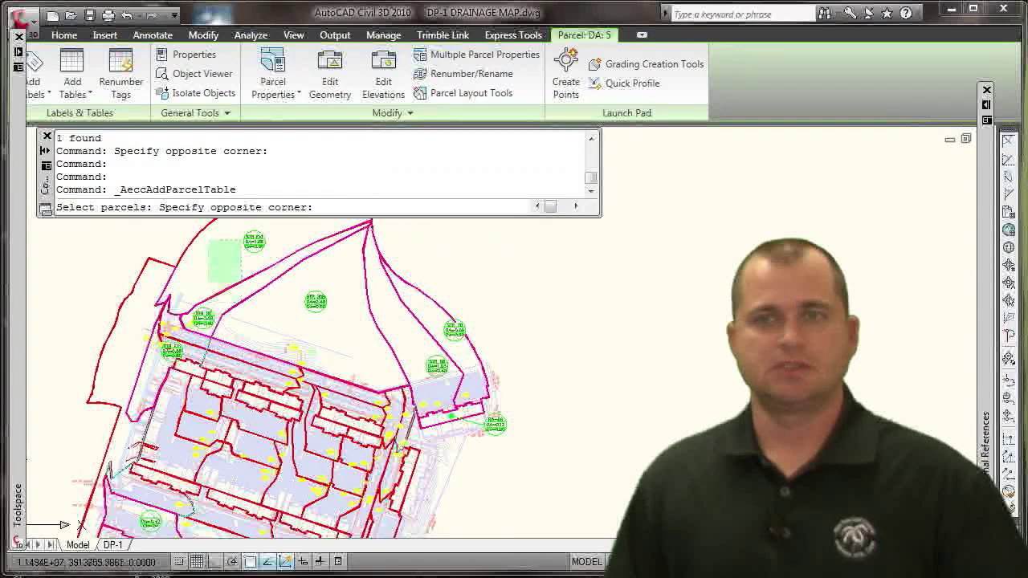
click(208, 282)
click(254, 241)
click(203, 318)
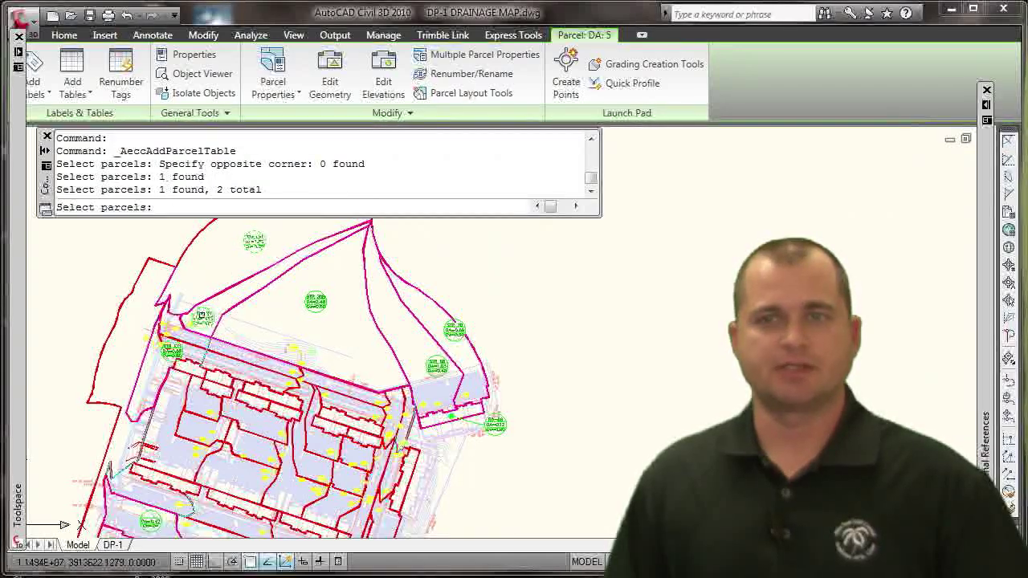
click(316, 300)
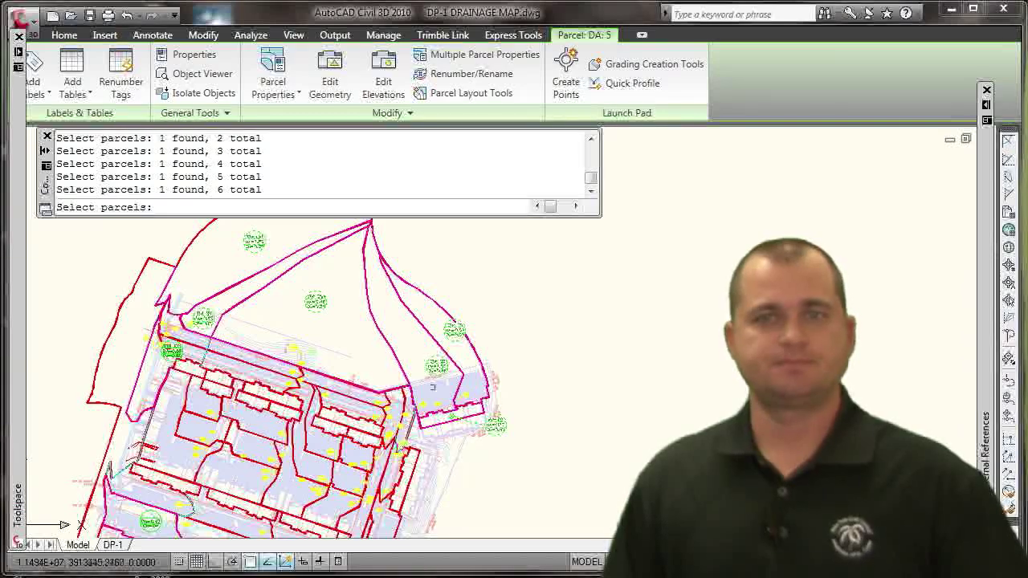
key(Return)
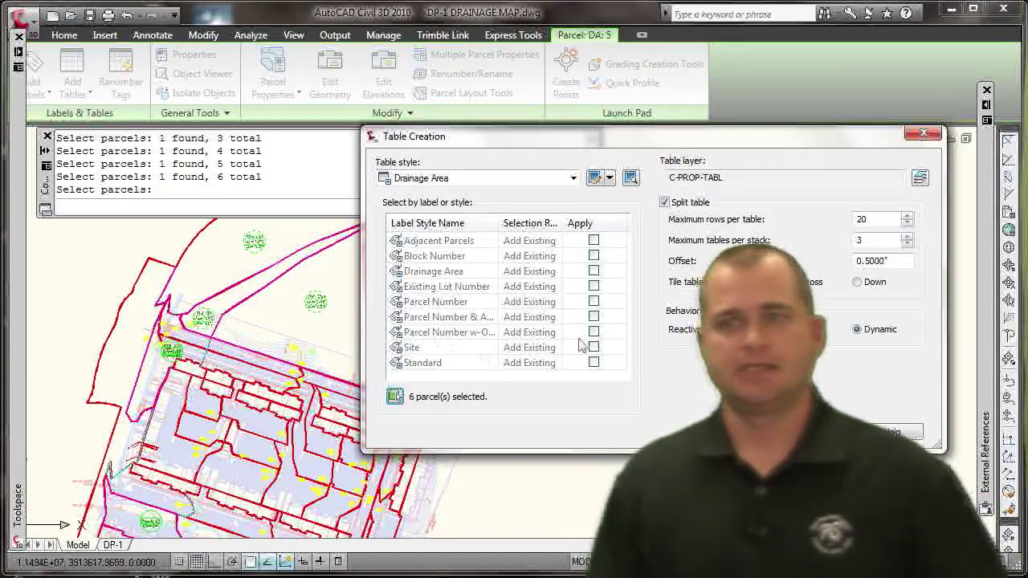
key(Return)
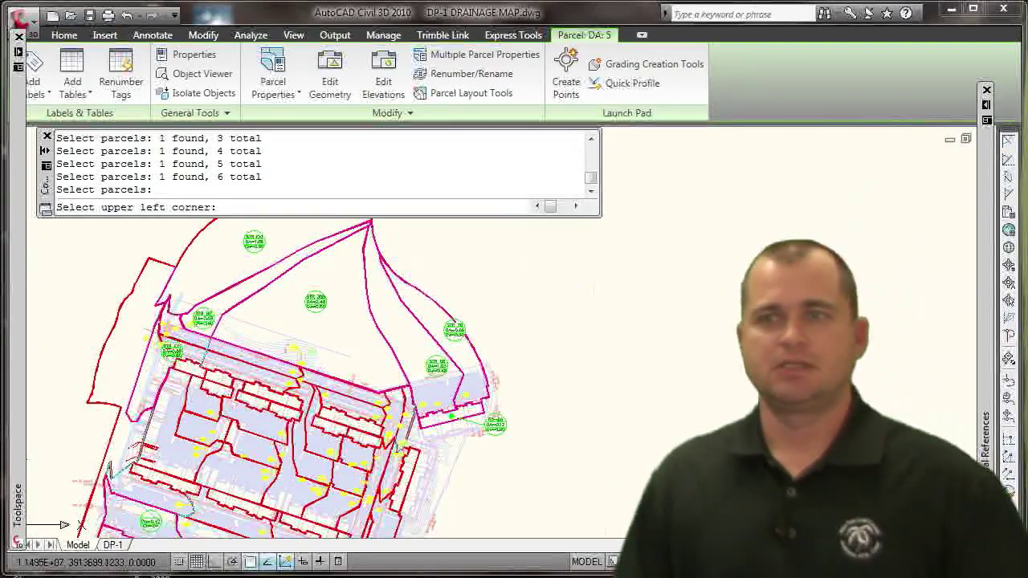
Step: Place the Drainage Area Table beside the map and review its DA: 1–6 rows
click(592, 287)
scroll(625, 309, up, 3)
scroll(635, 312, up, 2)
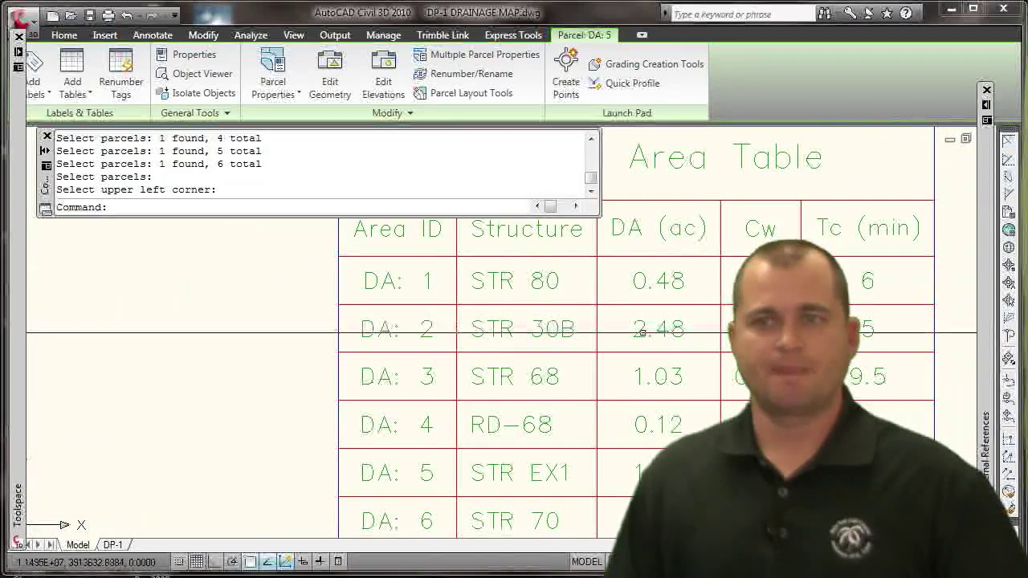
middle_drag(634, 313, 480, 353)
scroll(480, 354, down, 1)
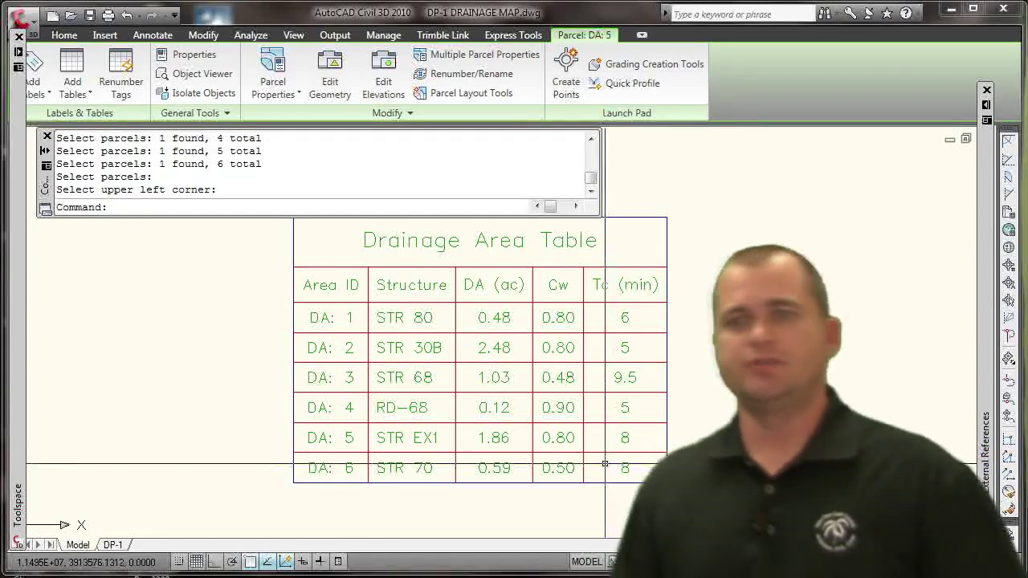
scroll(592, 461, down, 5)
mouse_move(239, 511)
middle_down()
mouse_move(431, 225)
mouse_move(365, 366)
middle_up()
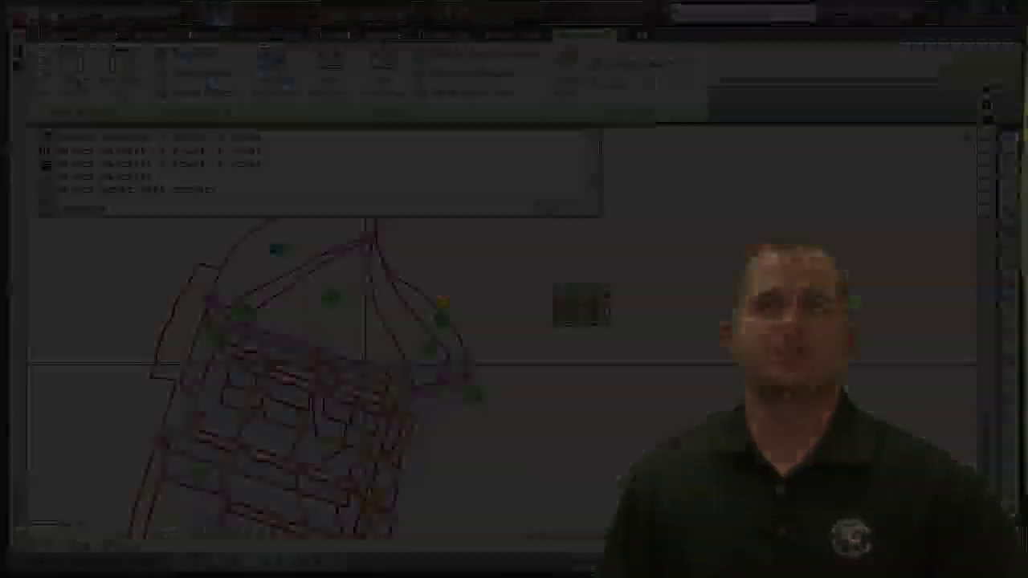